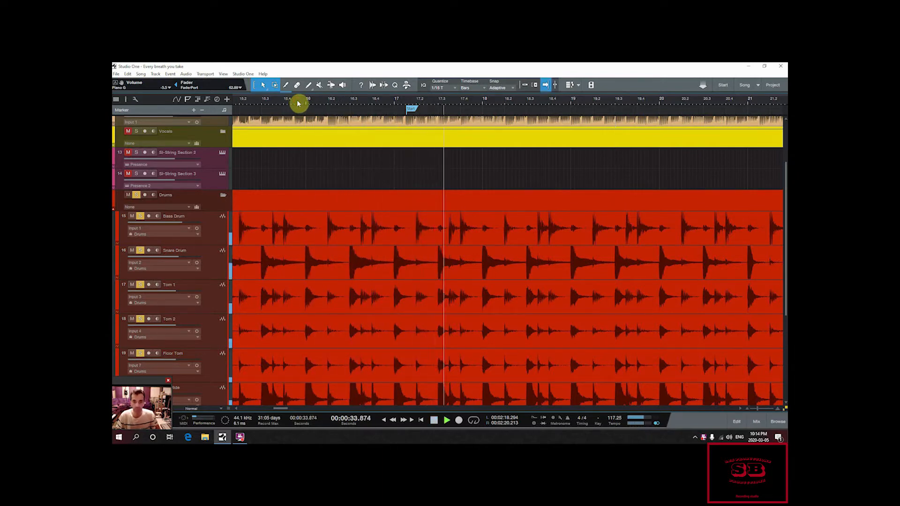
Step: Stop playback, solo the Bass Drum track only, and audition a short stretch of it
key(space)
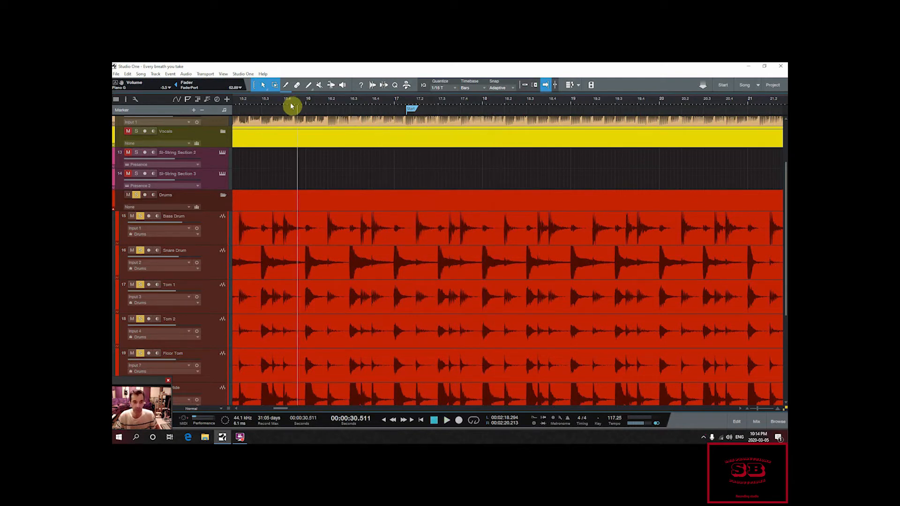
alt+click(140, 215)
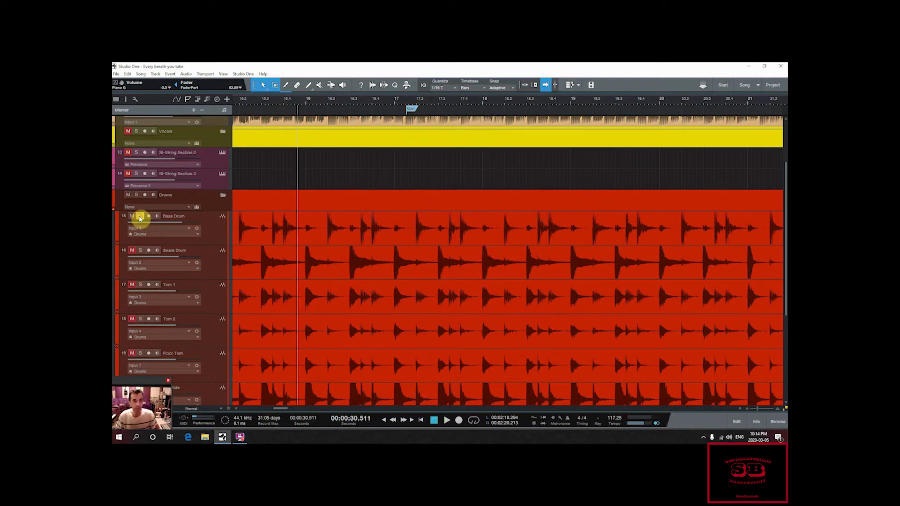
key(space)
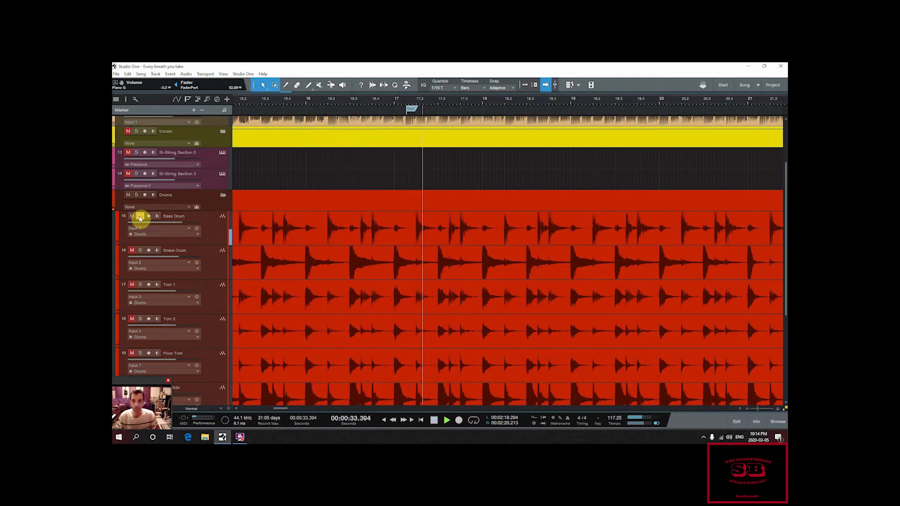
key(space)
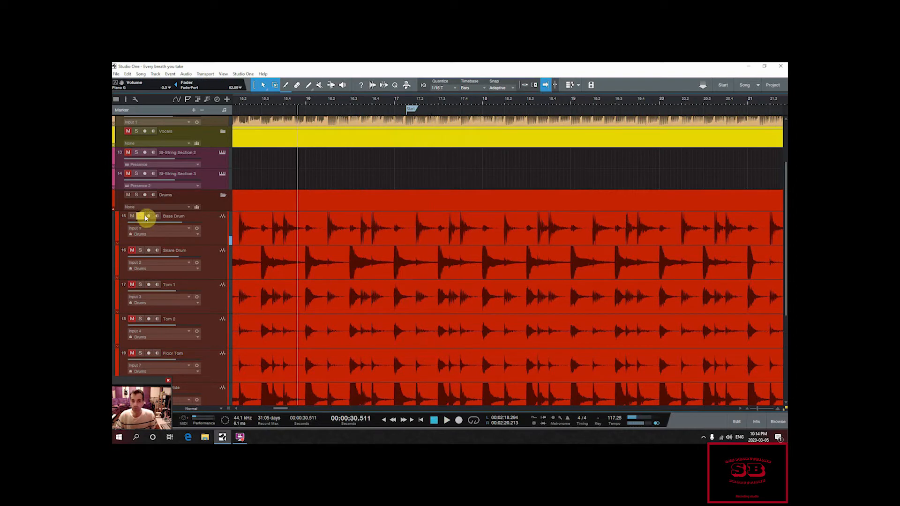
Step: Move the song start marker to the bass drum hit at 16.2 and bring the end marker in close behind it
drag(323, 102, 328, 124)
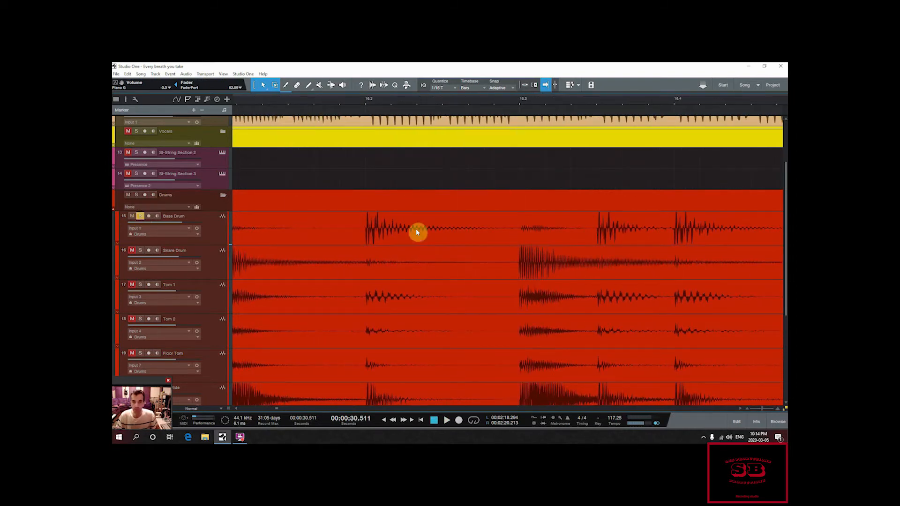
click(366, 103)
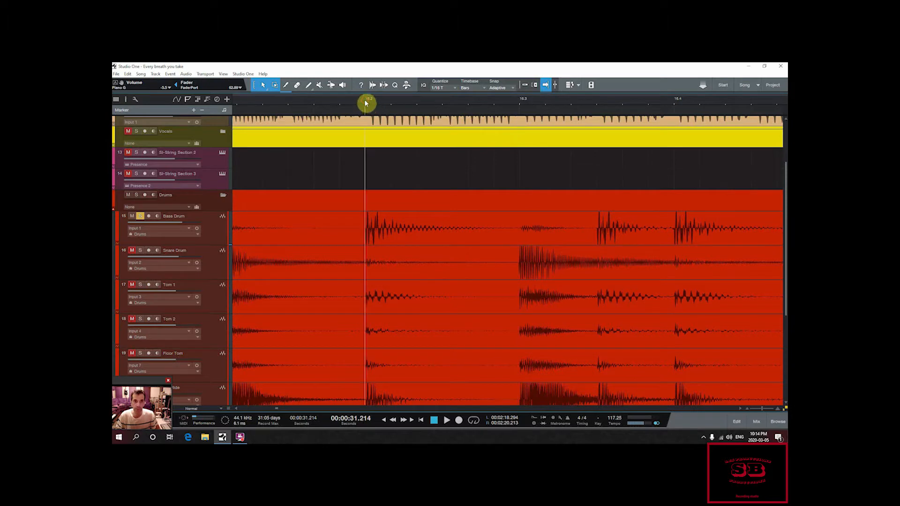
drag(365, 100, 426, 71)
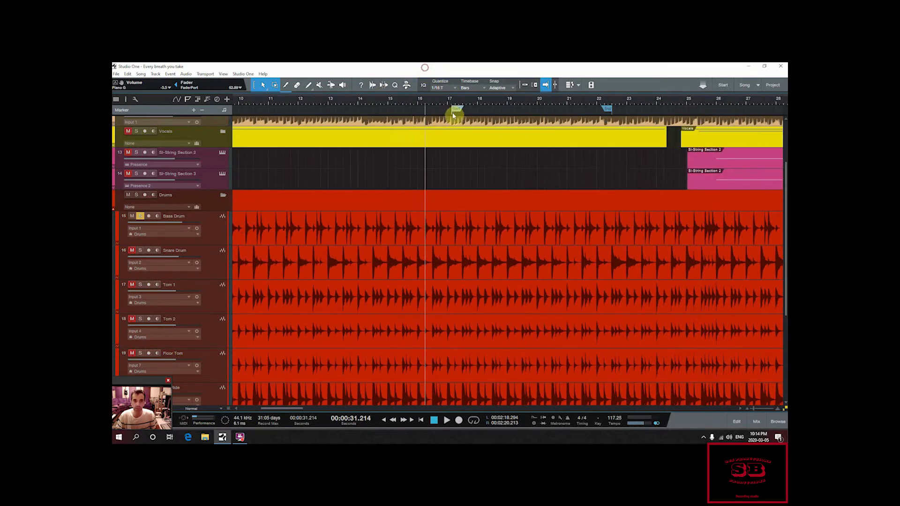
drag(443, 112, 430, 111)
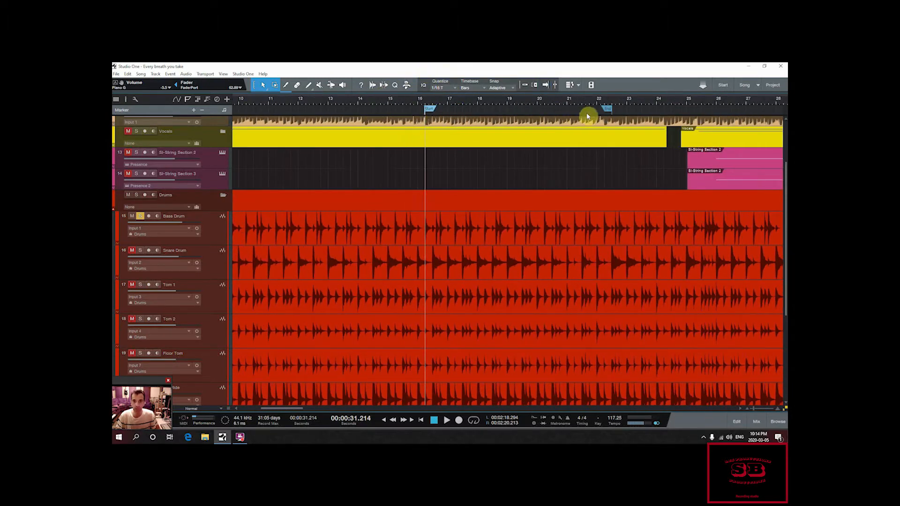
mouse_move(607, 110)
mouse_down()
mouse_move(440, 111)
mouse_move(371, 132)
mouse_up()
Step: Align the song start marker exactly with the onset of the bass drum hit at 16.2
drag(532, 101, 486, 124)
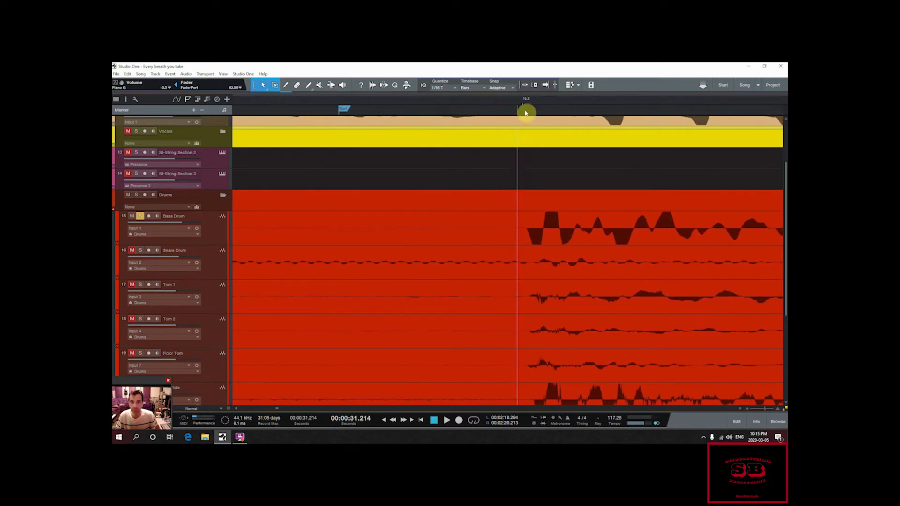
click(530, 107)
click(527, 106)
click(525, 106)
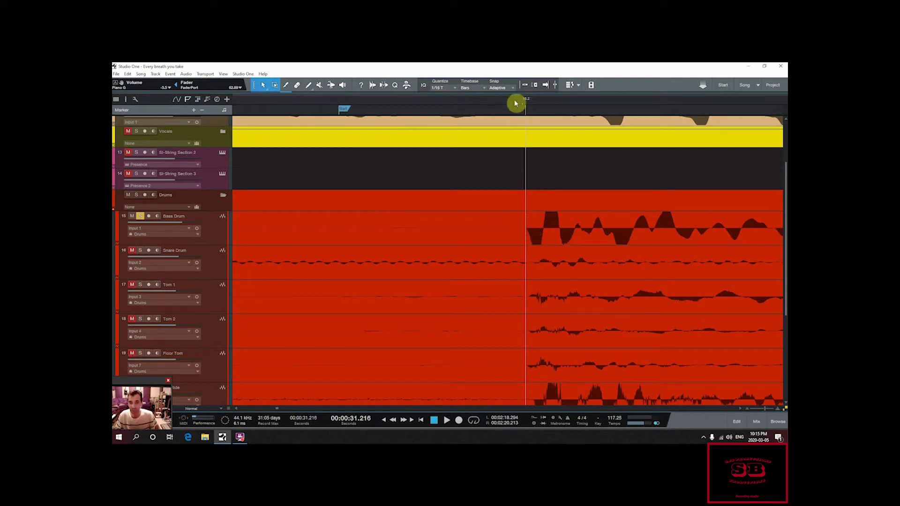
mouse_move(345, 109)
mouse_down()
mouse_move(477, 109)
mouse_move(532, 98)
mouse_move(530, 111)
mouse_up()
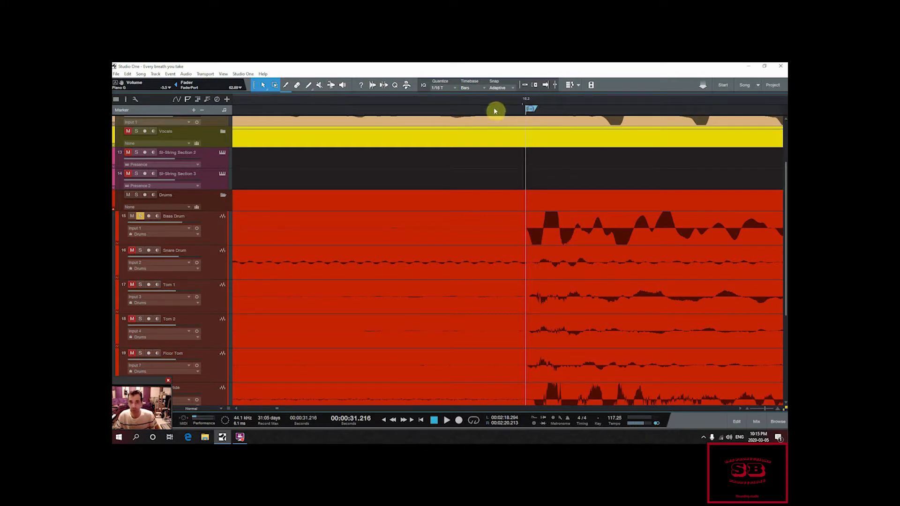
click(509, 104)
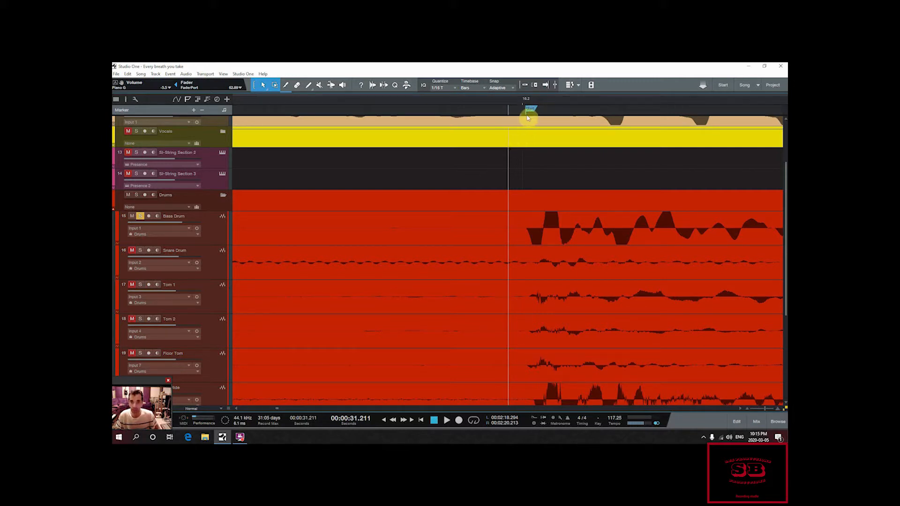
click(524, 105)
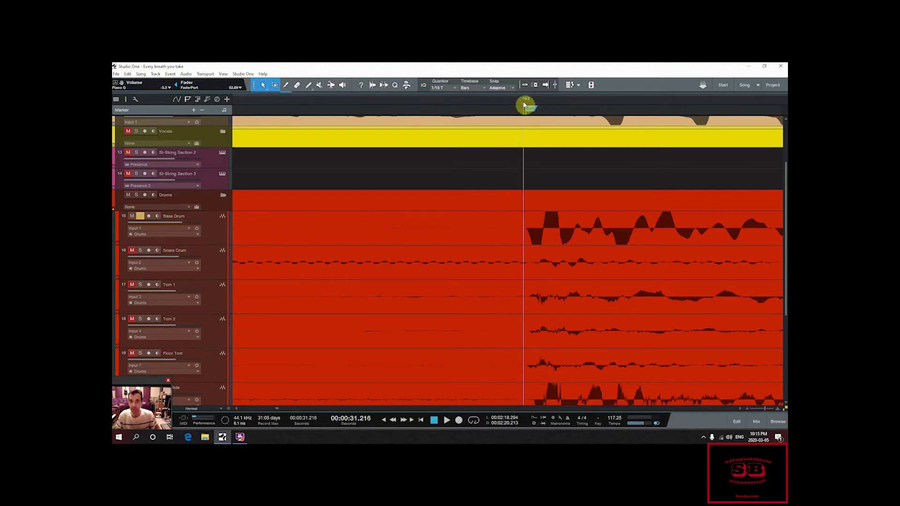
mouse_move(524, 105)
mouse_down()
mouse_move(492, 114)
mouse_move(500, 117)
mouse_up()
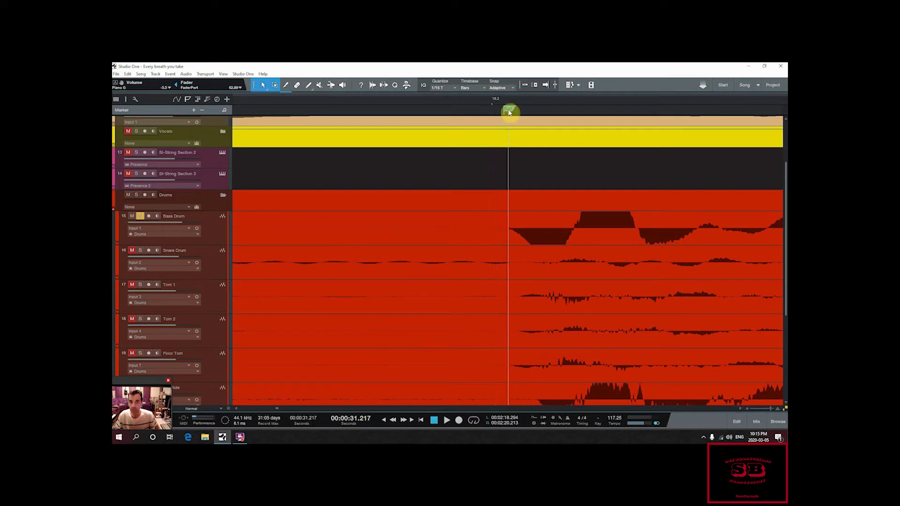
mouse_move(509, 112)
mouse_down()
mouse_move(514, 107)
mouse_move(492, 96)
mouse_move(404, 84)
mouse_move(378, 71)
mouse_up()
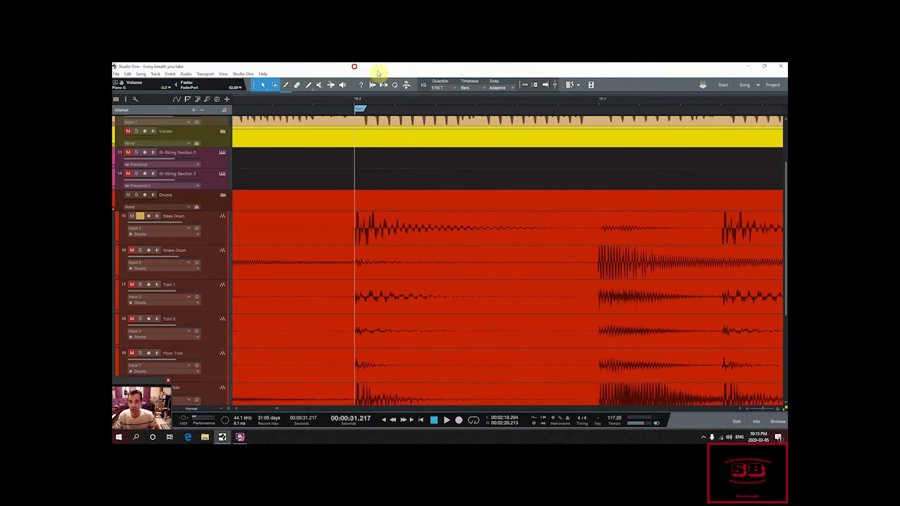
Step: Set the song end marker right at the onset of the snare hit at 16.3
drag(588, 103, 510, 118)
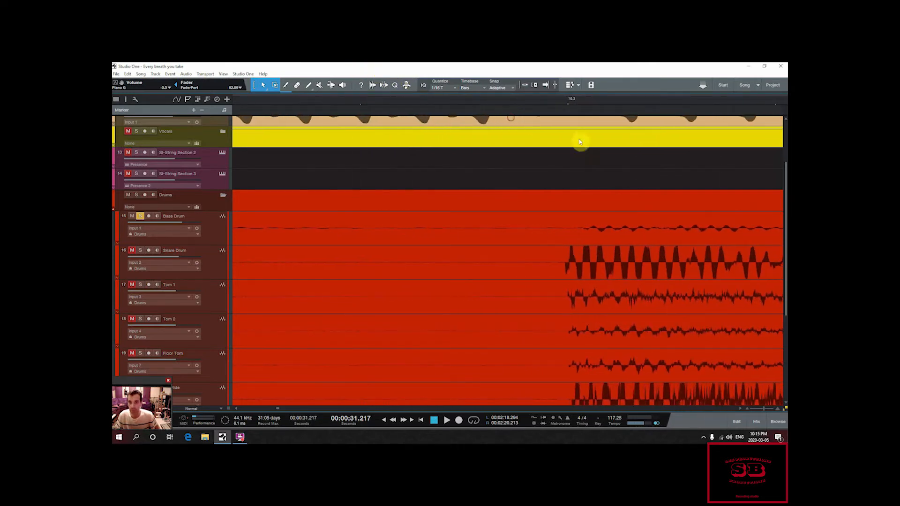
click(564, 166)
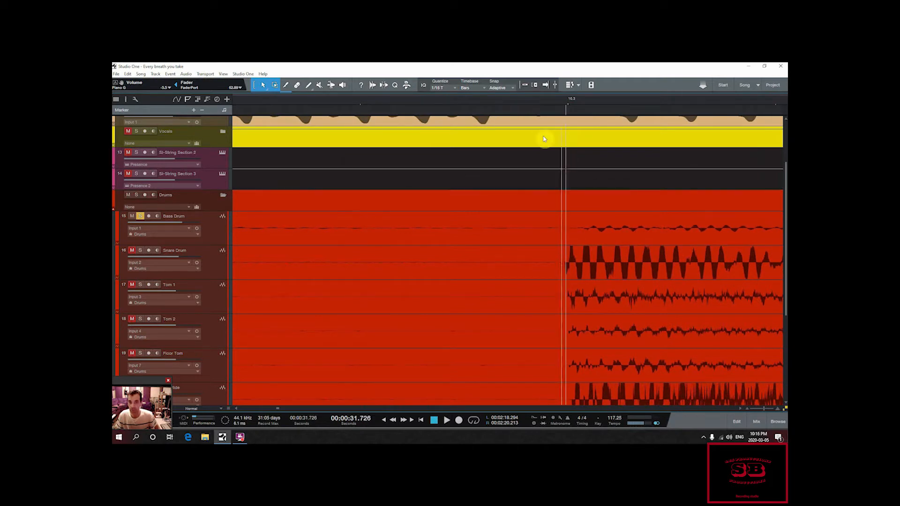
mouse_move(539, 104)
mouse_down()
mouse_move(468, 67)
mouse_move(476, 112)
mouse_move(465, 112)
mouse_up()
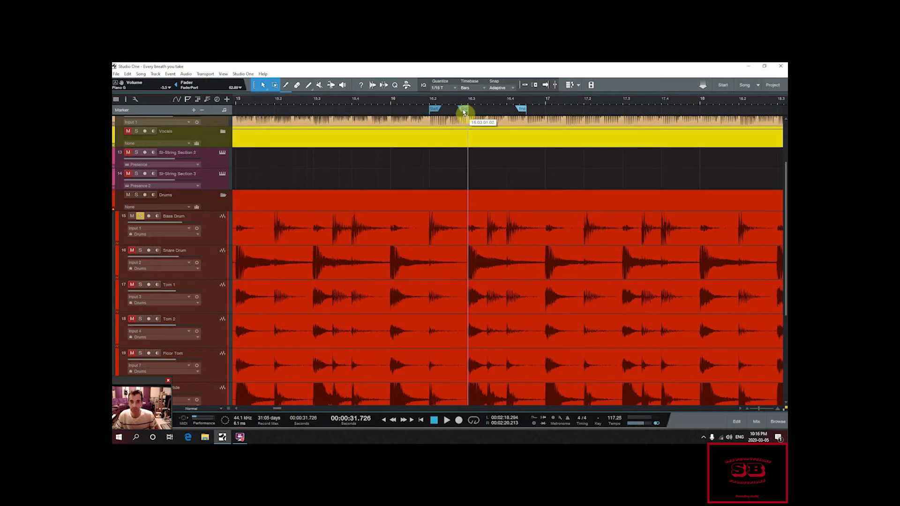
mouse_move(466, 100)
mouse_down()
mouse_move(444, 137)
mouse_move(476, 143)
mouse_up()
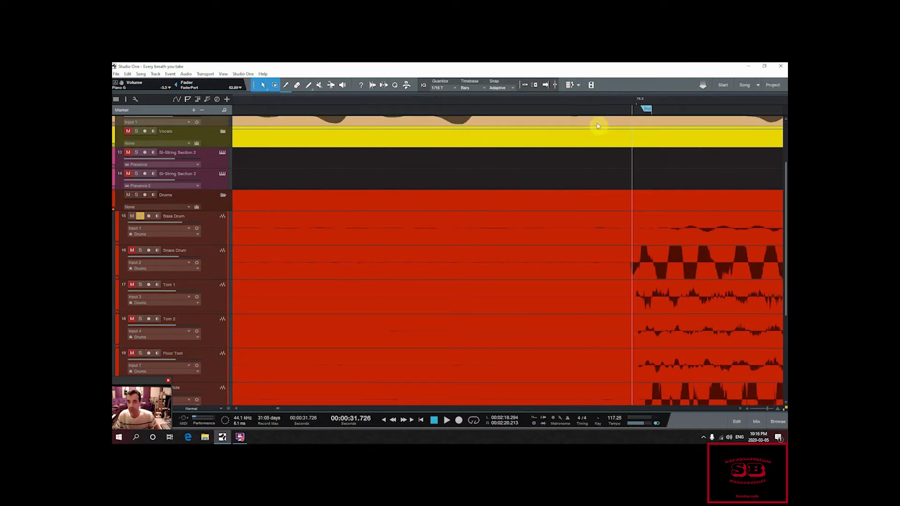
drag(645, 110, 625, 112)
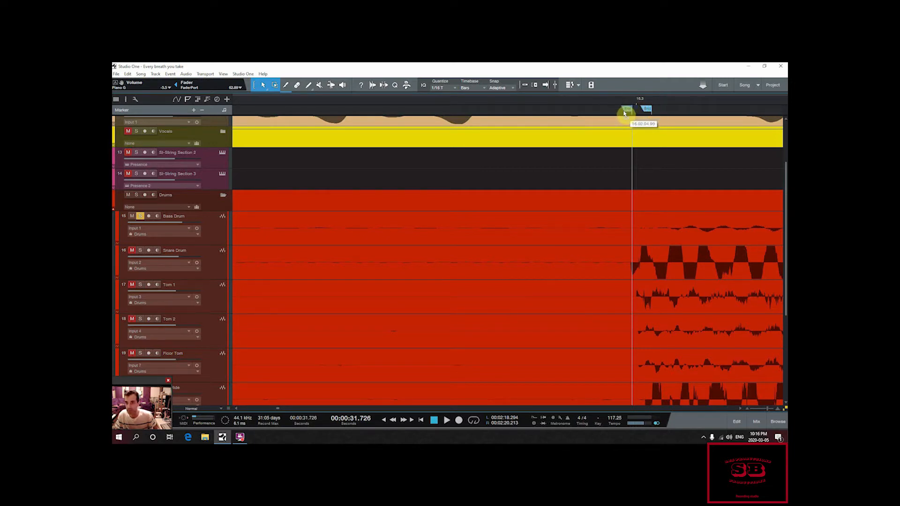
drag(624, 113, 567, 70)
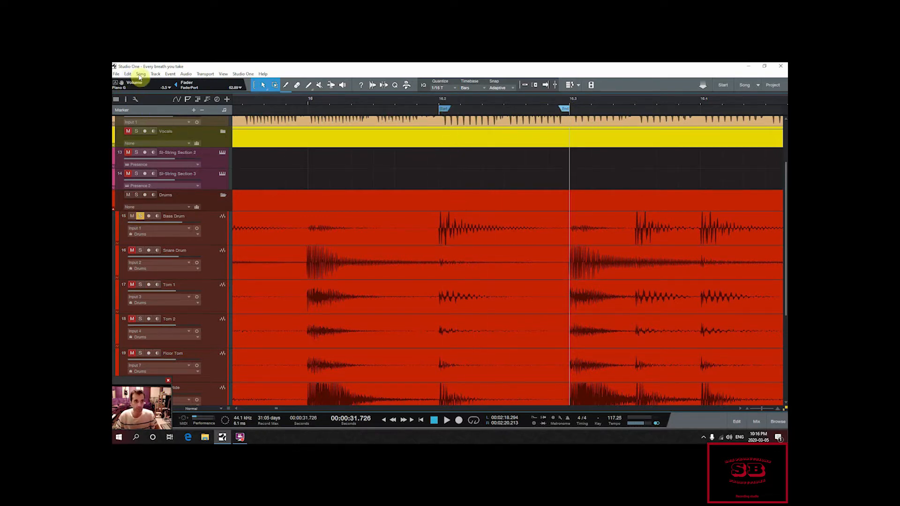
Step: Export the song start/end range as a mono 16-bit, 44.1 kHz Wave file named Kick drum, and open the desktop's Impact drums folder
click(139, 75)
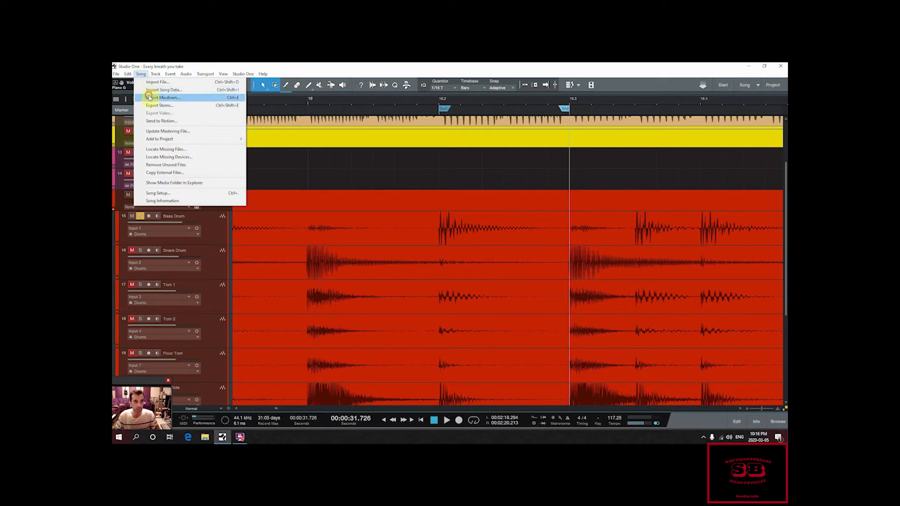
click(149, 97)
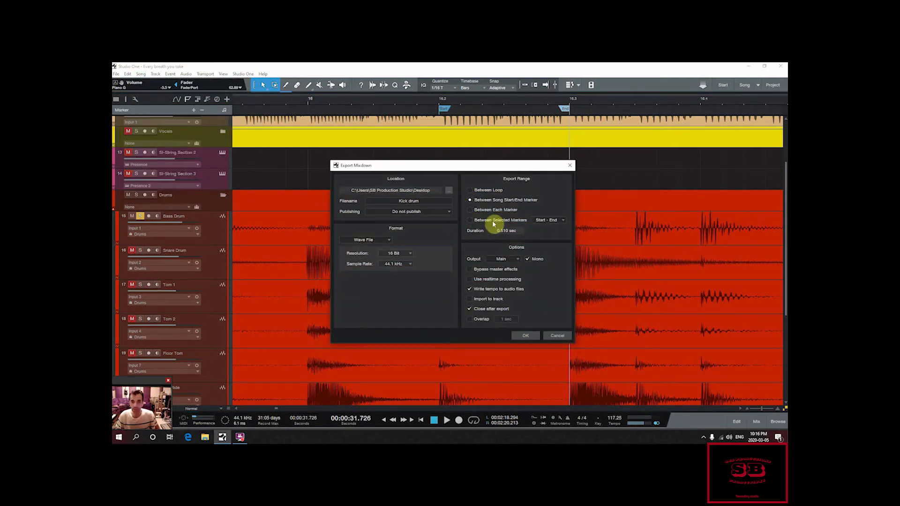
click(525, 335)
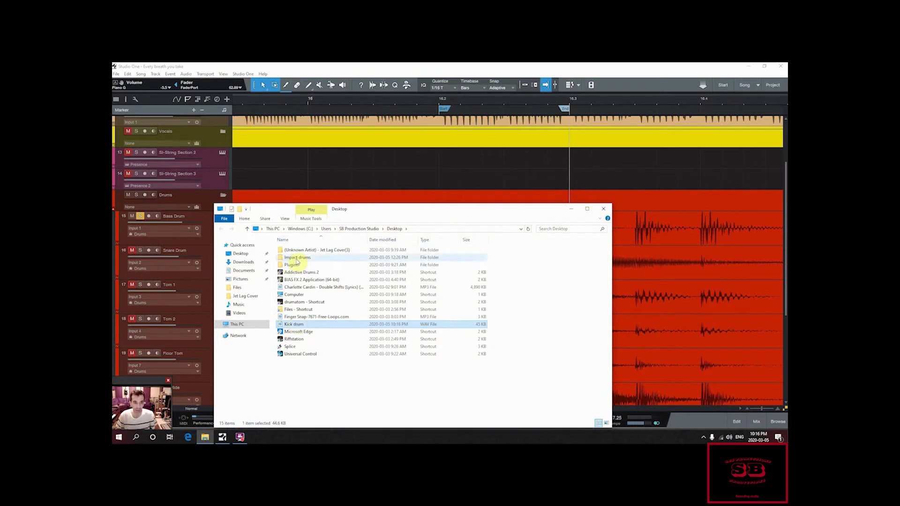
double_click(296, 259)
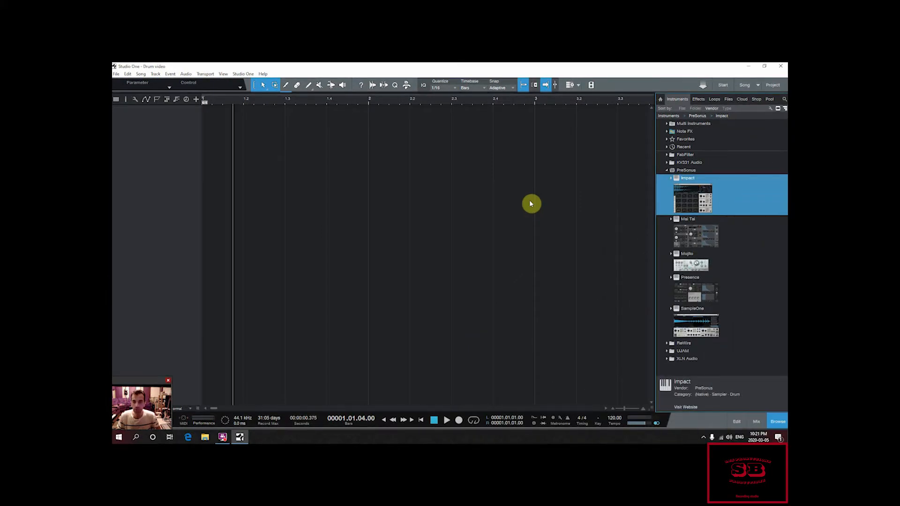
Step: Add an Impact instrument track to the Drum video song and look through the instrument's list of output channels
drag(695, 197, 154, 125)
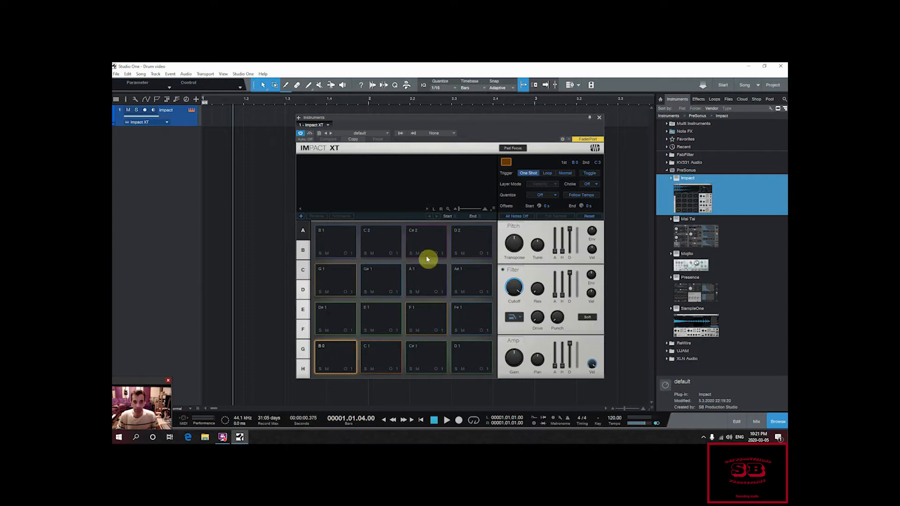
click(412, 134)
click(404, 136)
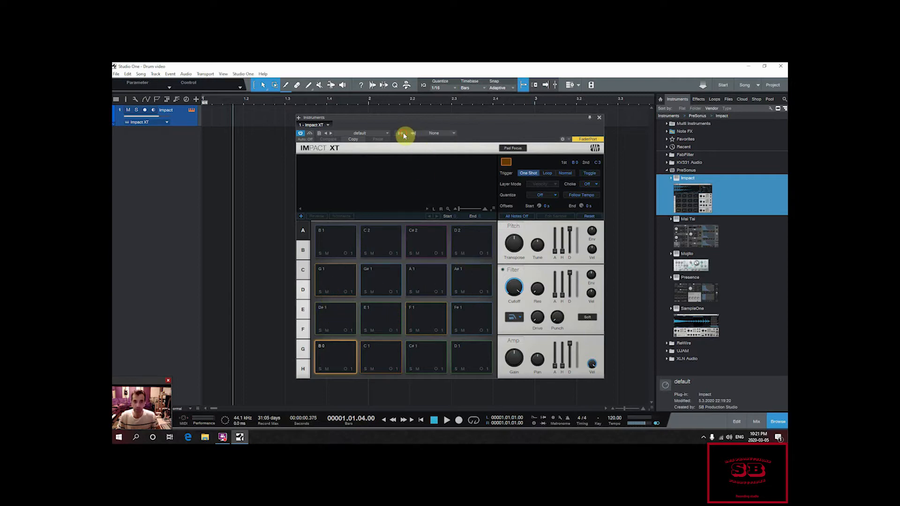
click(401, 134)
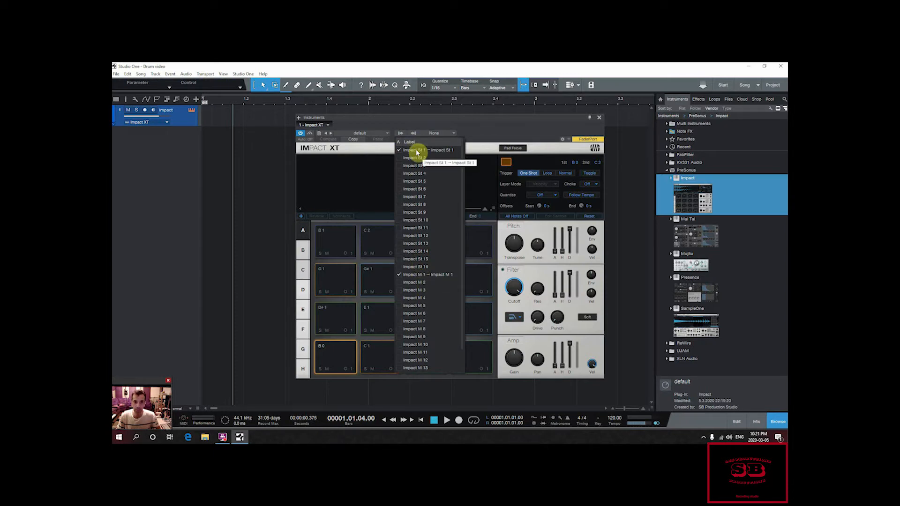
click(403, 135)
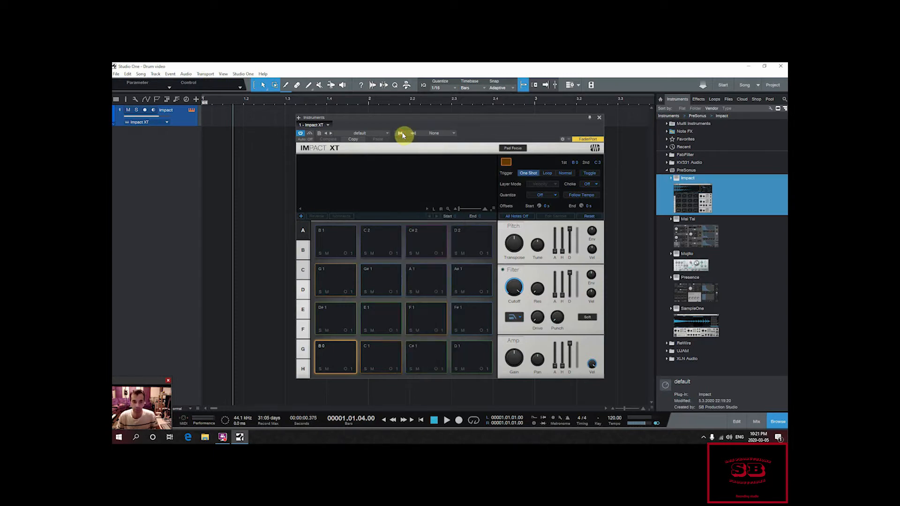
Step: Load the Kick sample from the Impact drums folder onto pad B 1
right_click(339, 246)
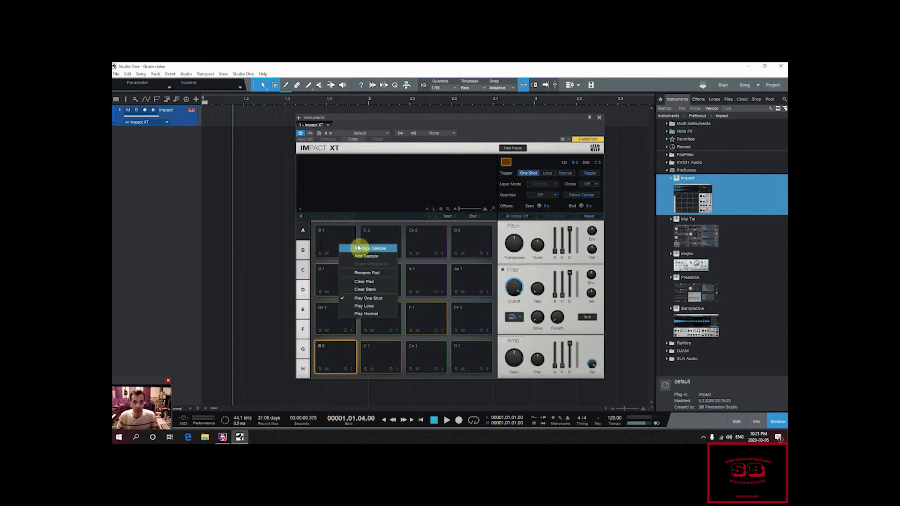
click(360, 249)
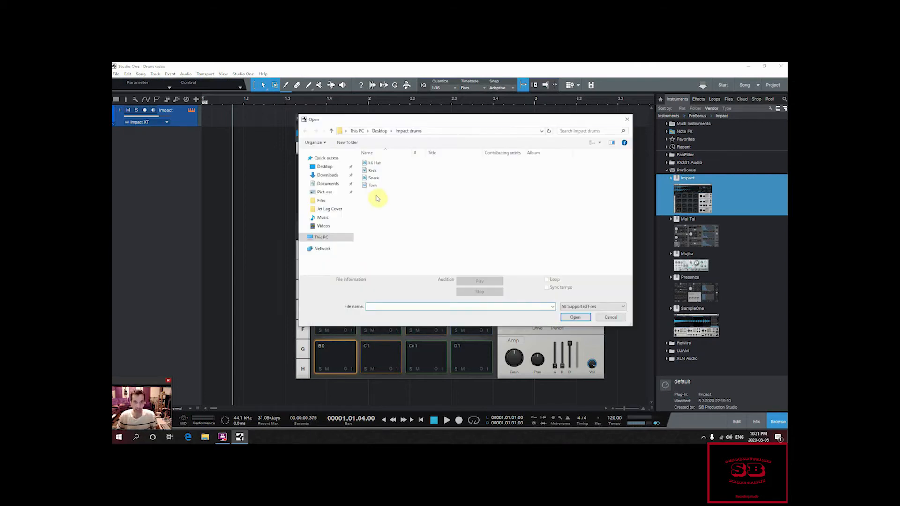
double_click(374, 170)
Step: Load the Snare sample from the Impact drums folder onto pad C 2
right_click(378, 236)
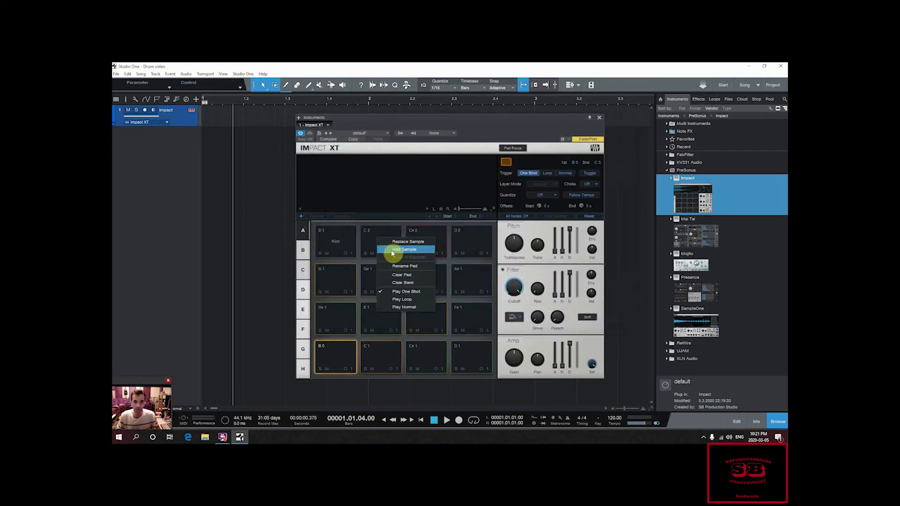
click(396, 240)
double_click(373, 177)
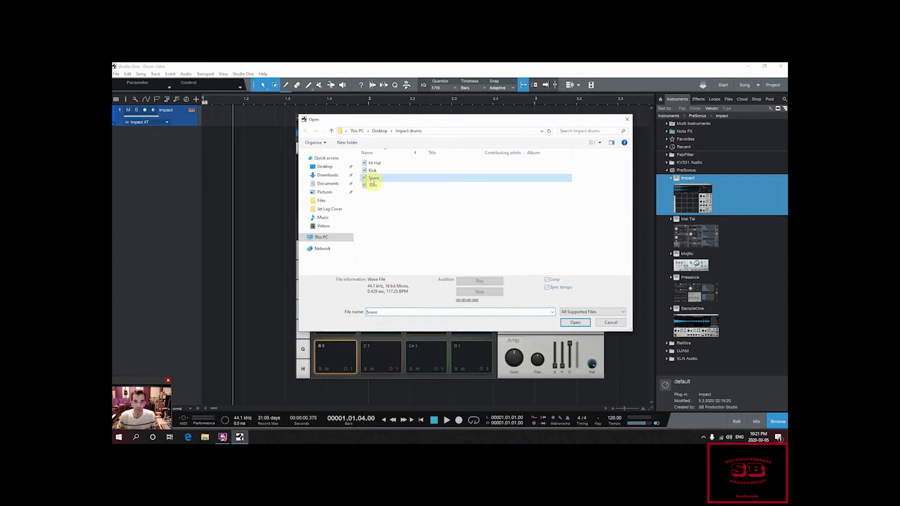
Step: Load the Tom sample from the Impact drums folder onto pad C# 2
right_click(412, 250)
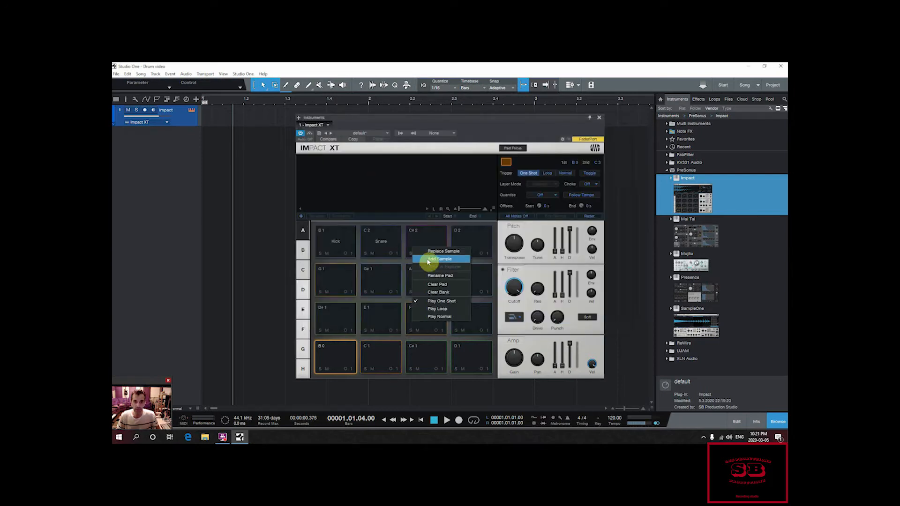
click(428, 260)
double_click(370, 184)
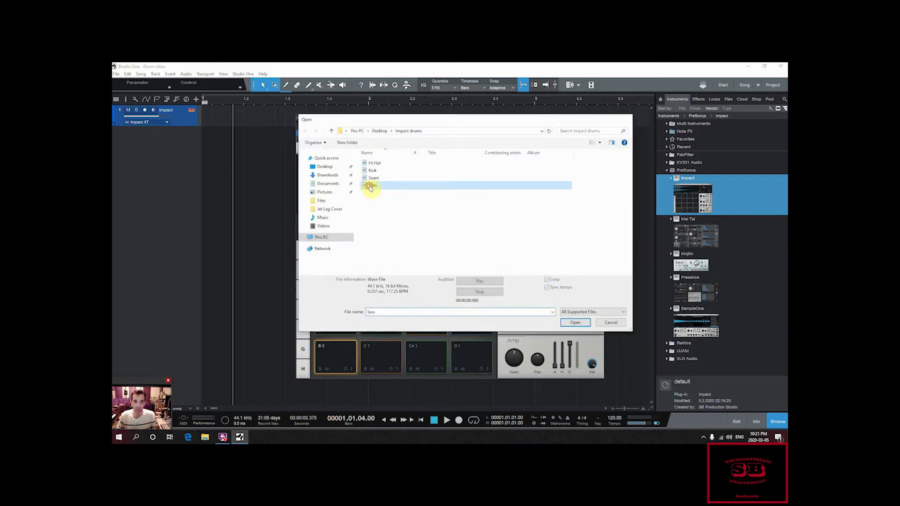
Step: Load the Hi Hat sample from the Impact drums folder onto pad D 2
right_click(463, 240)
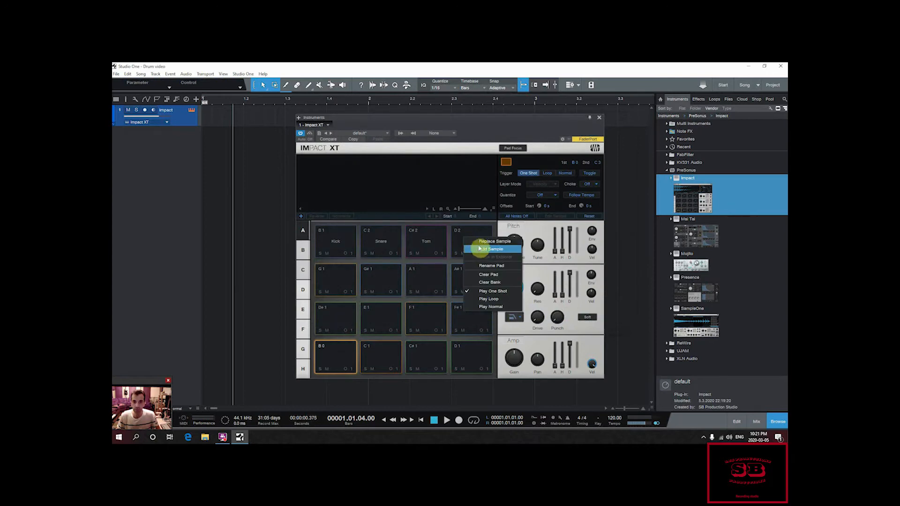
click(479, 248)
double_click(374, 176)
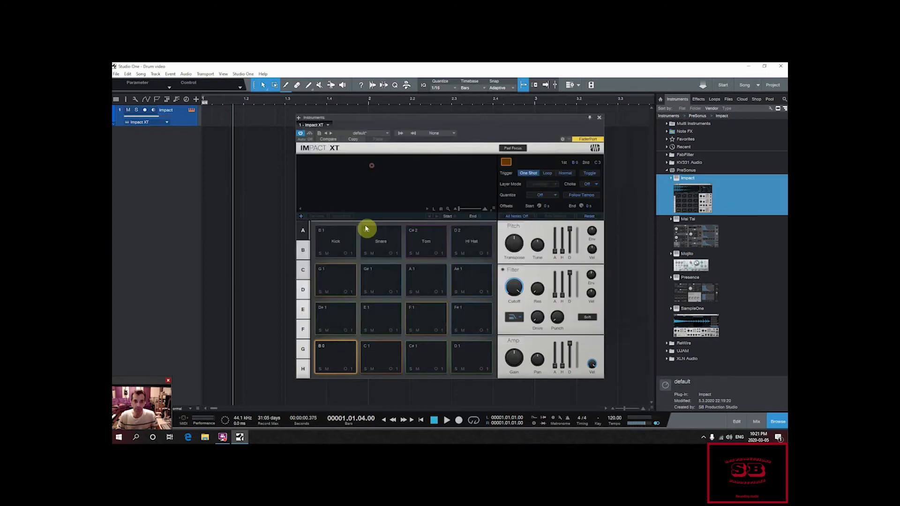
Step: Audition the Kick, Snare, Tom and Hi Hat pads one after another
click(333, 246)
click(378, 245)
click(420, 252)
click(467, 252)
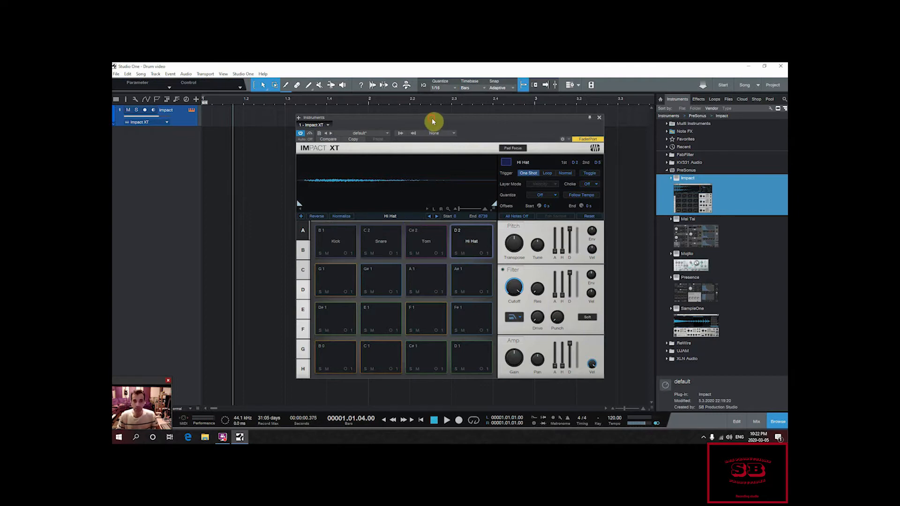
Step: Create an empty one-bar part at the start of the Impact track, open it for note editing and close the instrument window
drag(431, 121, 460, 157)
double_click(226, 120)
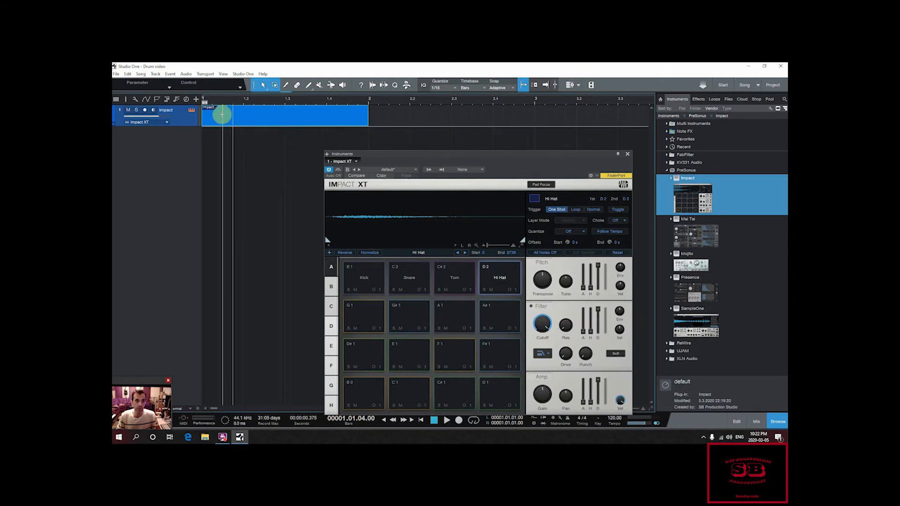
double_click(225, 123)
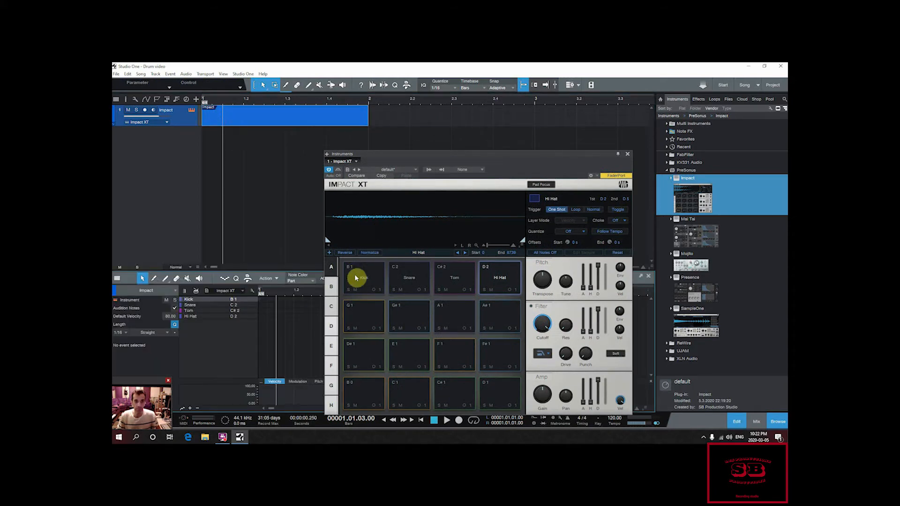
click(627, 154)
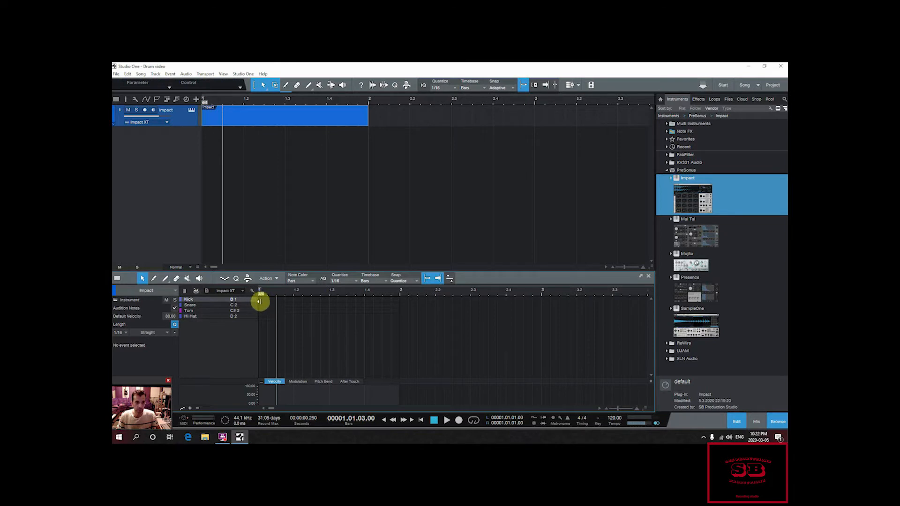
Step: Enter Kick notes on beats 1 and 3, a Snare note on beat 2 and a Tom note on beat 4 in the Impact part
drag(287, 293, 288, 300)
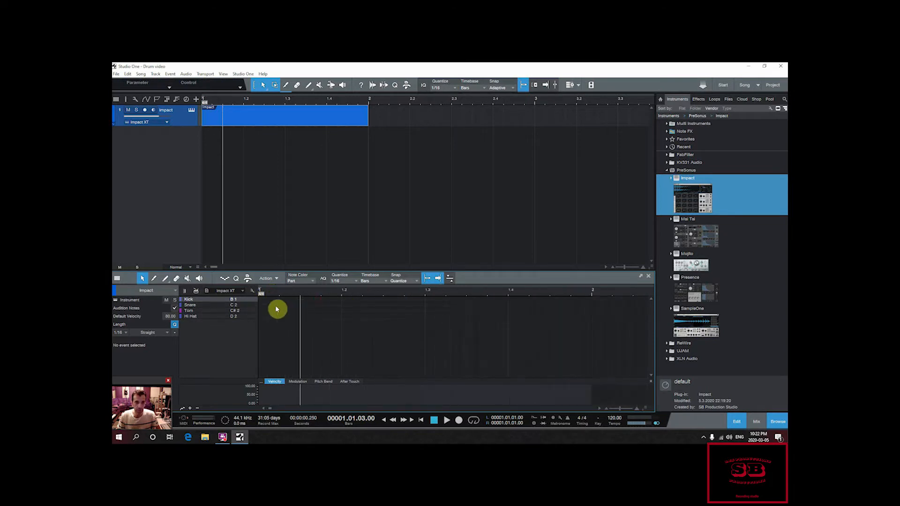
double_click(261, 301)
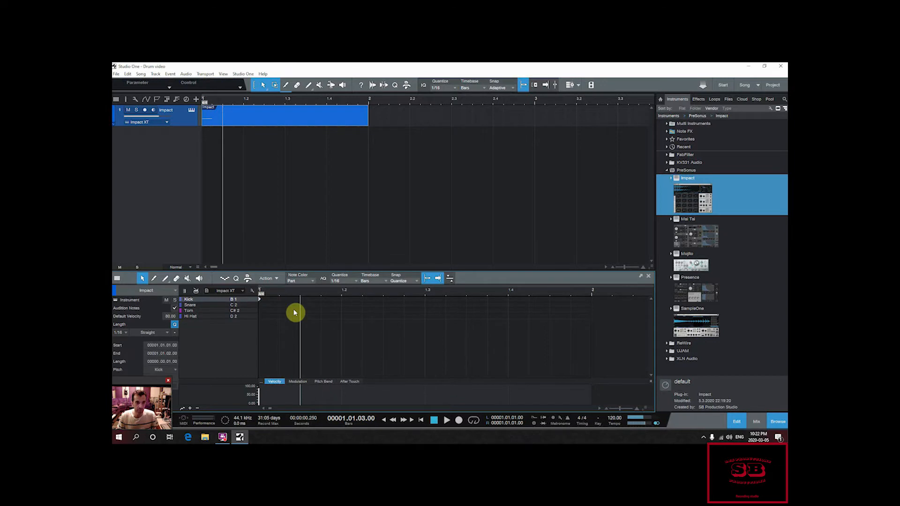
double_click(344, 306)
double_click(427, 300)
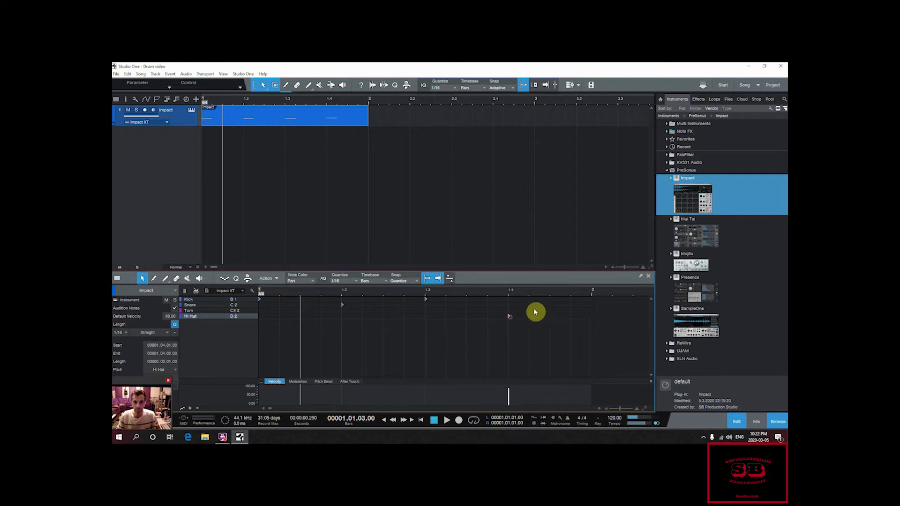
double_click(509, 316)
drag(510, 314, 509, 310)
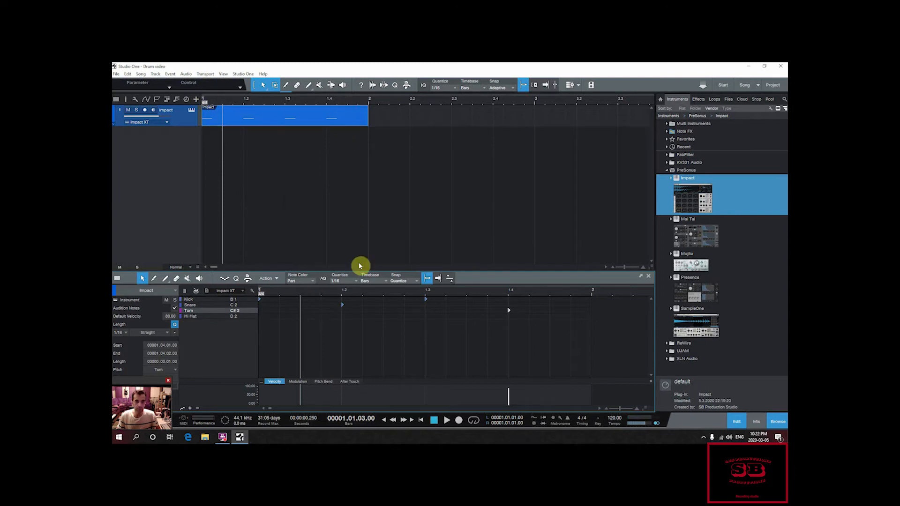
Step: Set the loop range to bar 1, enable looping and play the beat
click(369, 96)
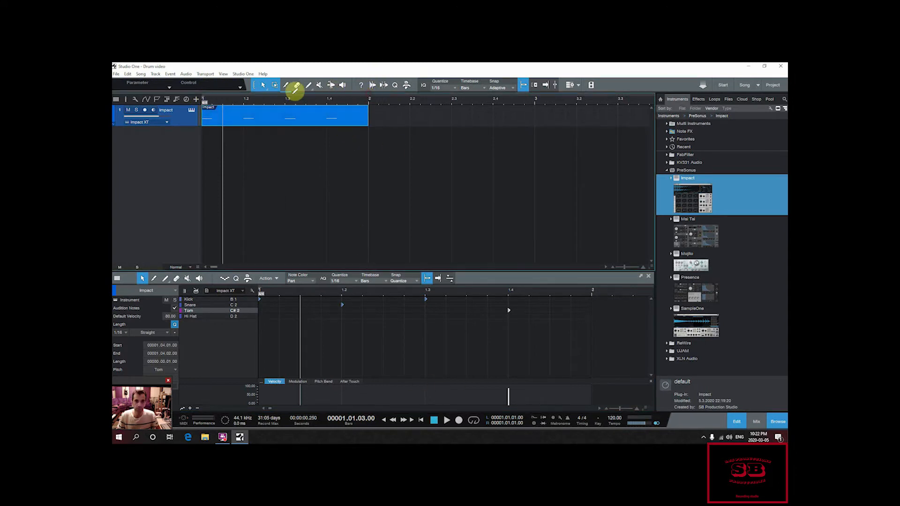
drag(206, 97, 368, 99)
click(472, 419)
key(space)
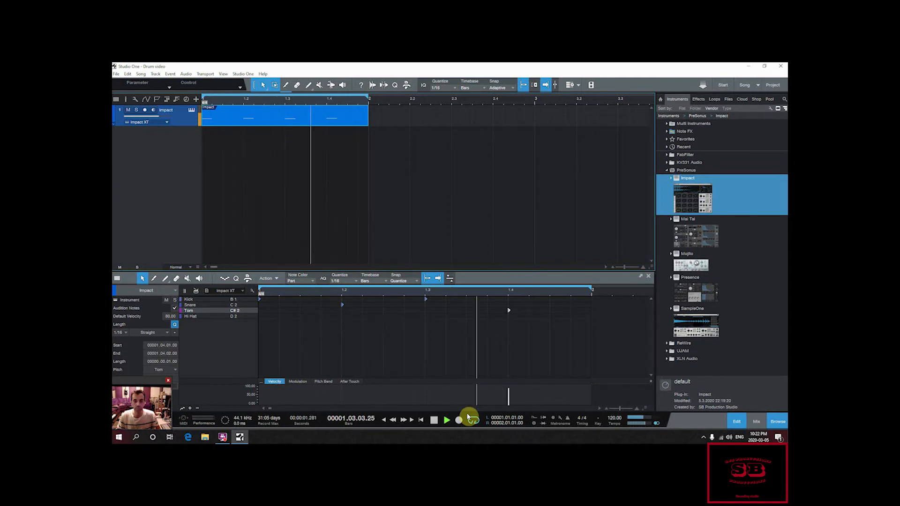
key(space)
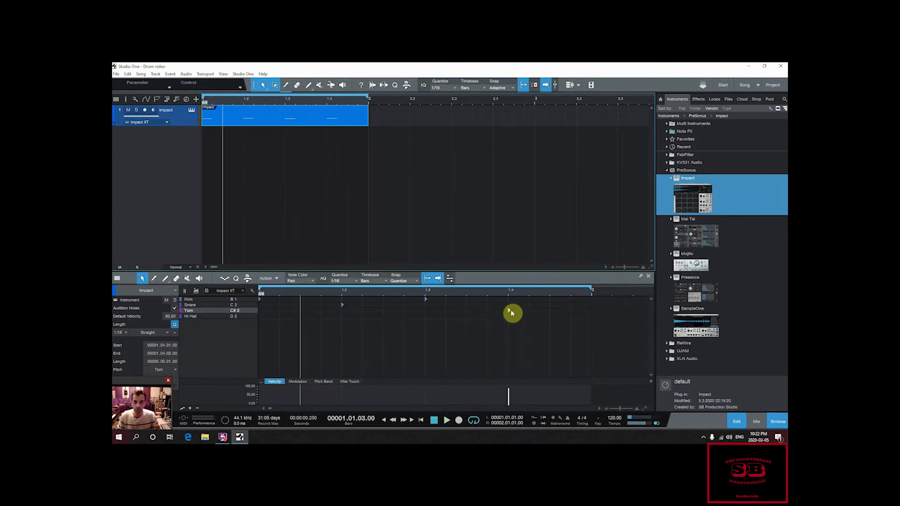
Step: Move the beat 4 note from Tom to Snare, add Hi Hat notes on every eighth of the bar, and play the loop
drag(510, 312, 510, 305)
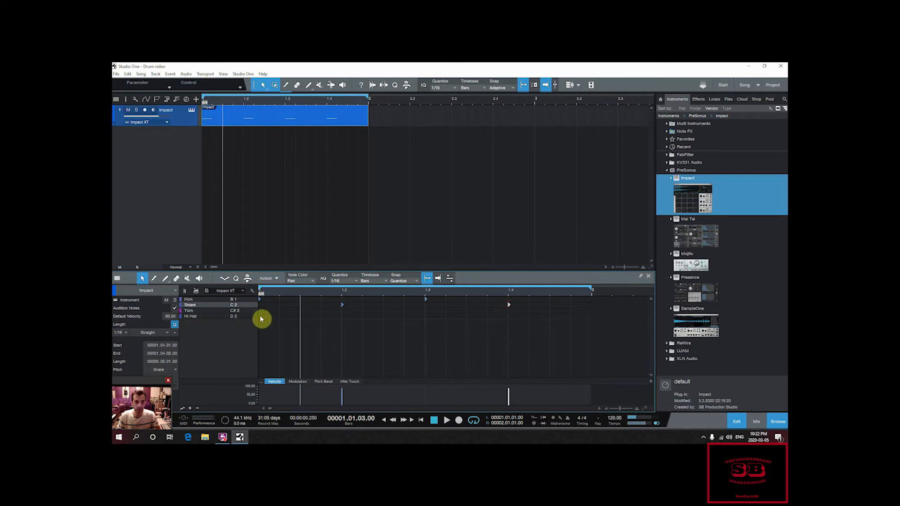
click(260, 318)
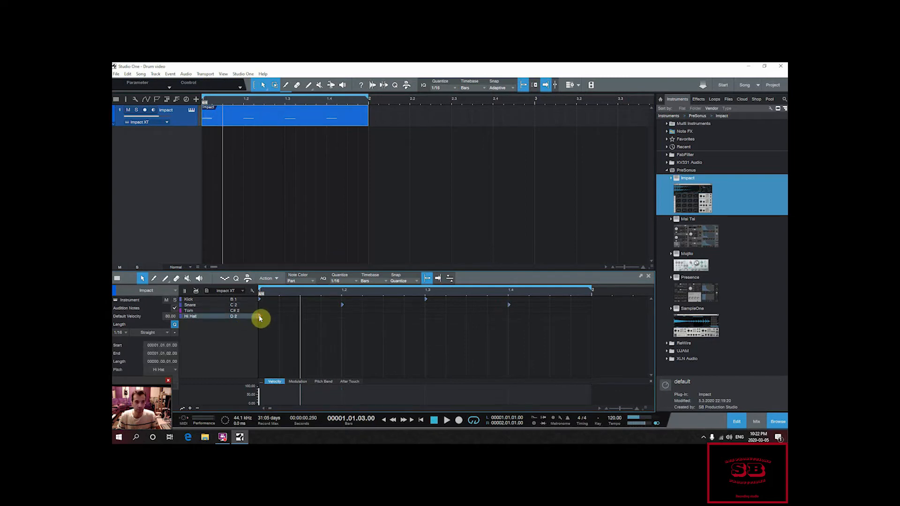
click(301, 317)
click(342, 316)
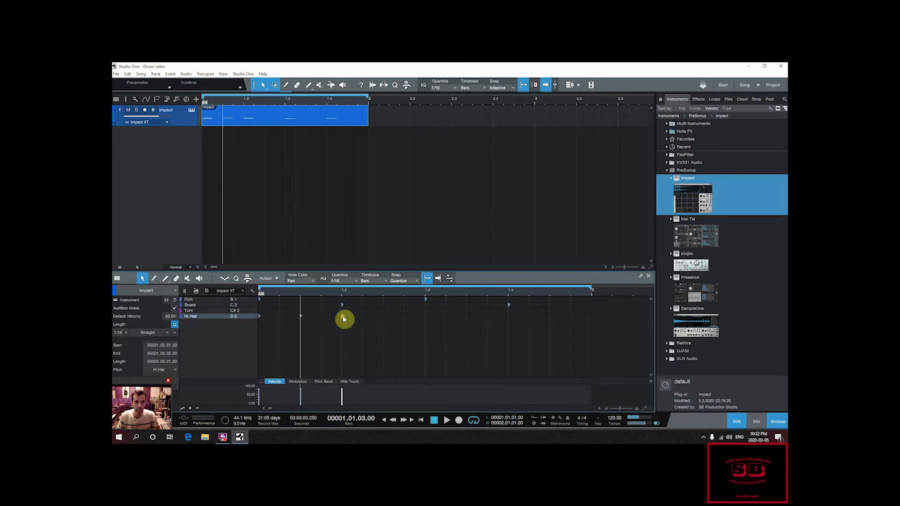
click(384, 316)
click(425, 316)
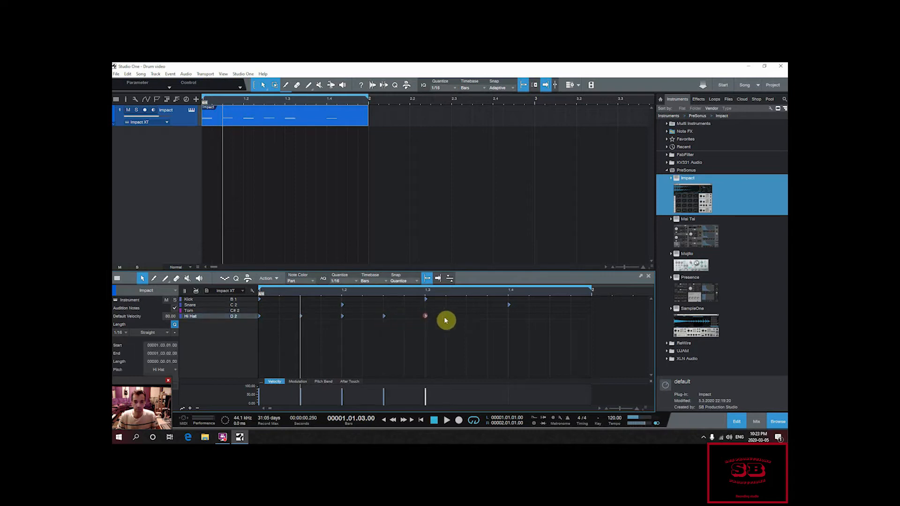
click(509, 316)
click(551, 316)
key(space)
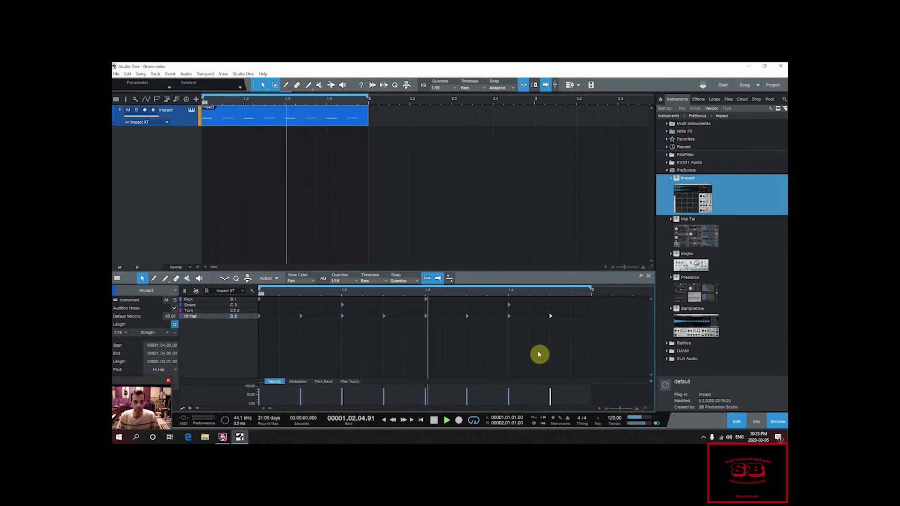
key(space)
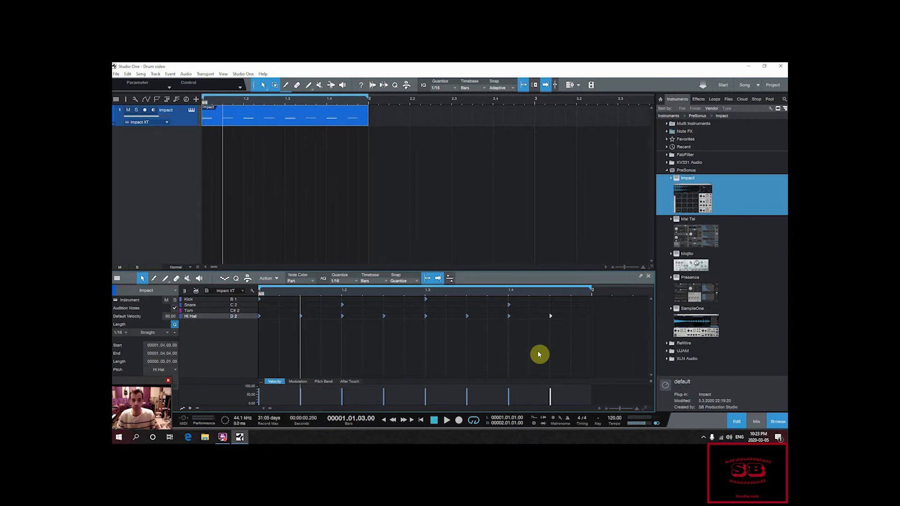
Step: Delete the Impact part and insert an empty 16-step pattern in its place on the track
right_click(262, 125)
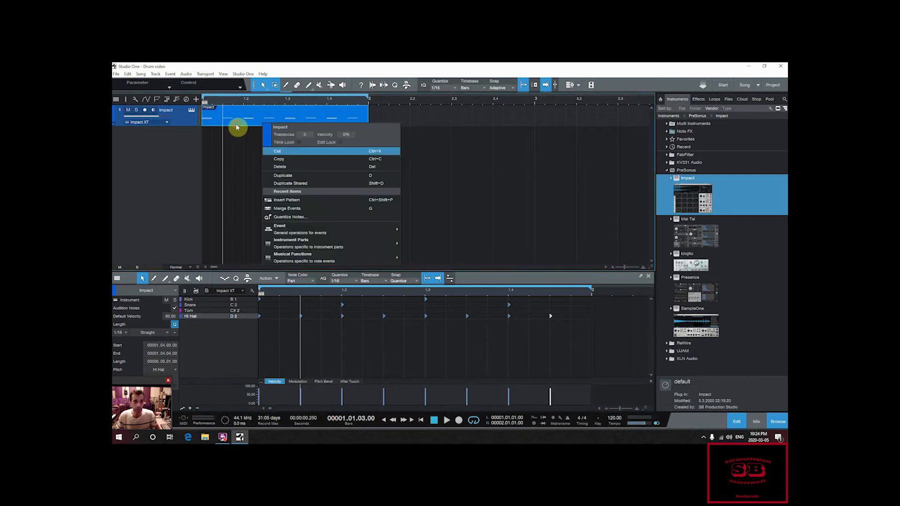
click(238, 125)
right_click(241, 123)
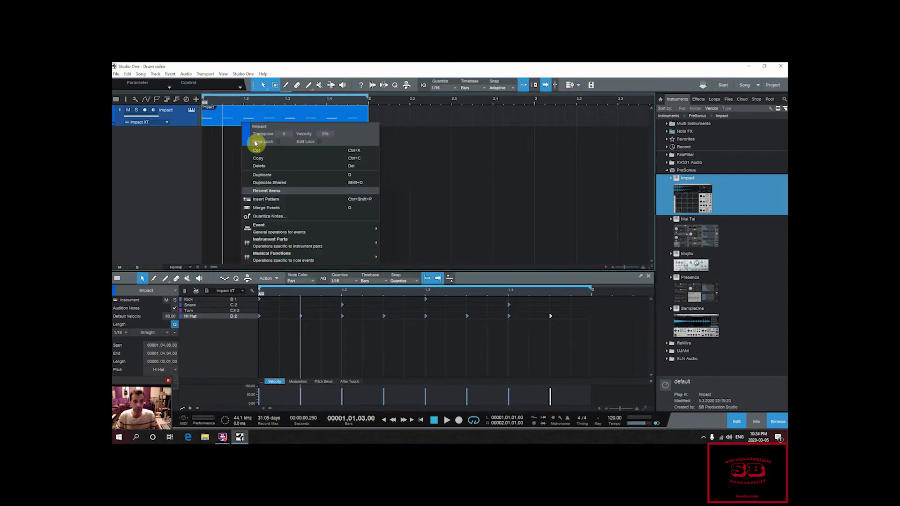
click(268, 168)
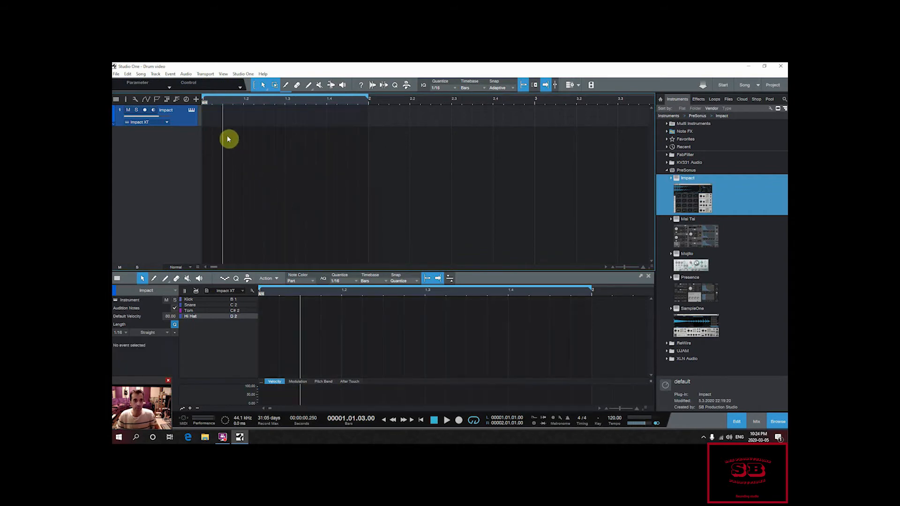
key(ctrl+shift+p)
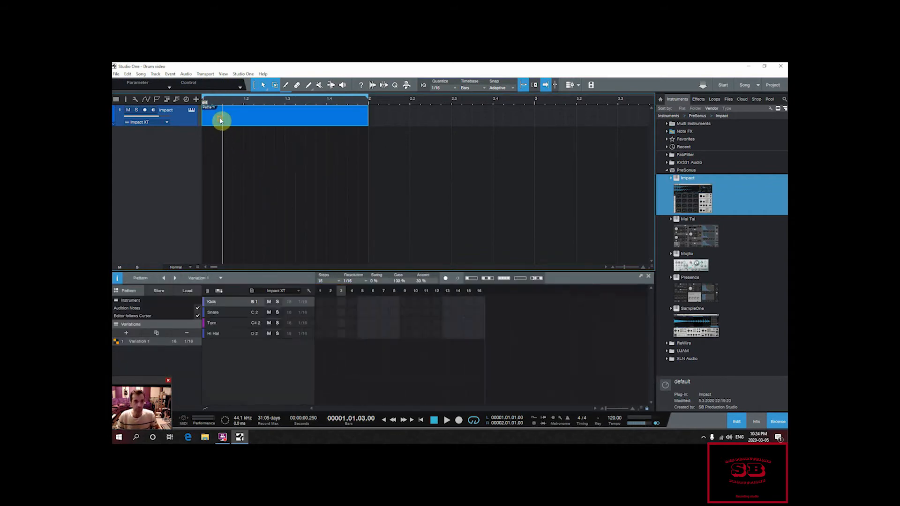
Step: Program the pattern with Kick on steps 1 and 9 and Snare on steps 5 and 13
click(320, 302)
click(362, 312)
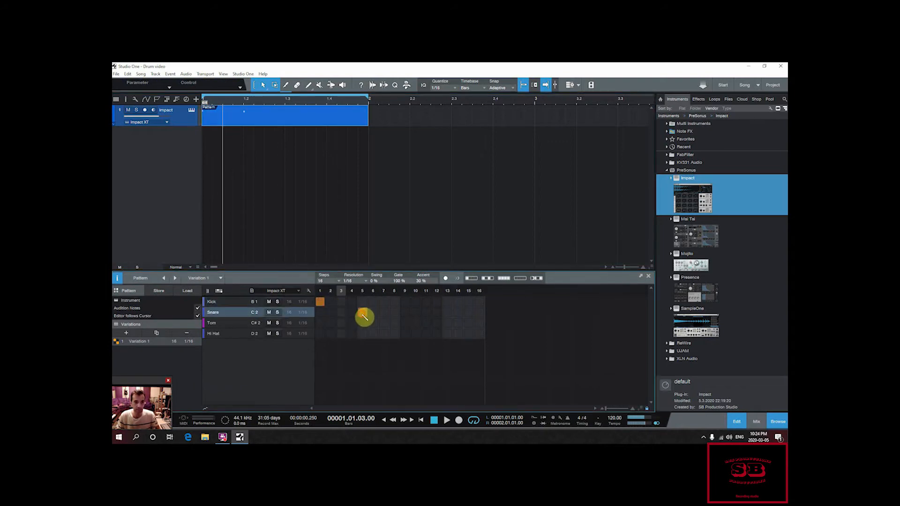
click(404, 301)
click(447, 313)
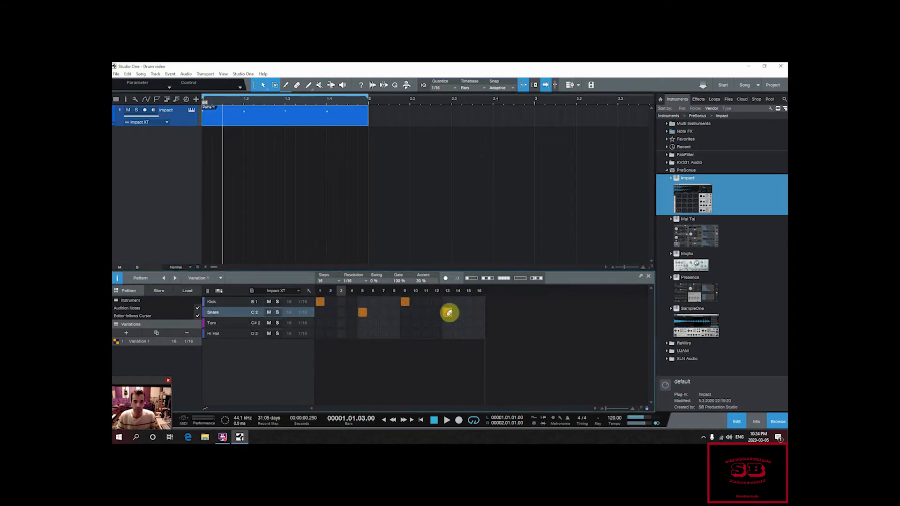
Step: Add Hi Hat hits on every odd step from 1 to 15 of the pattern and play the loop
click(320, 334)
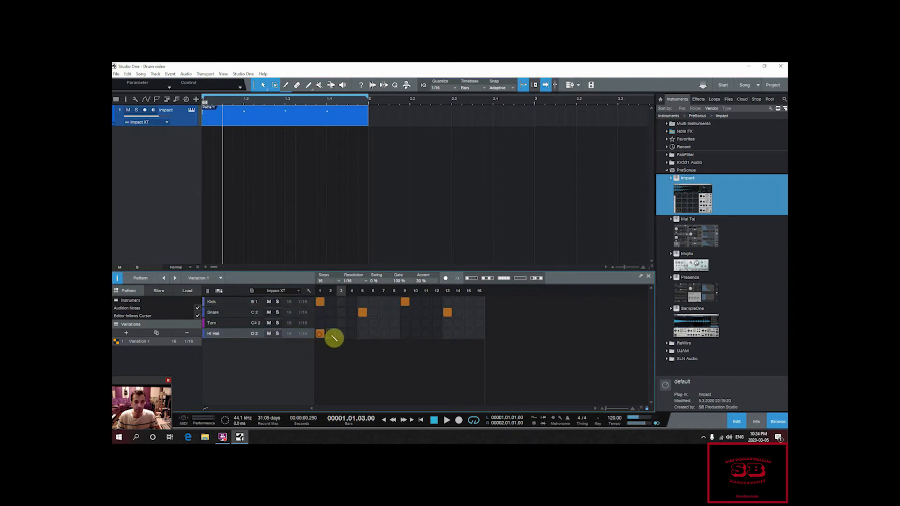
click(341, 334)
click(363, 333)
click(383, 333)
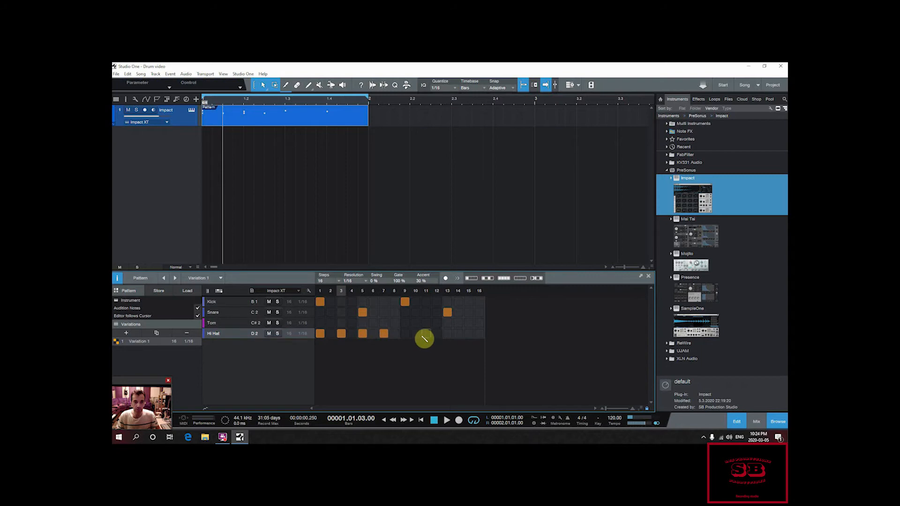
click(405, 334)
click(426, 334)
click(447, 334)
click(468, 334)
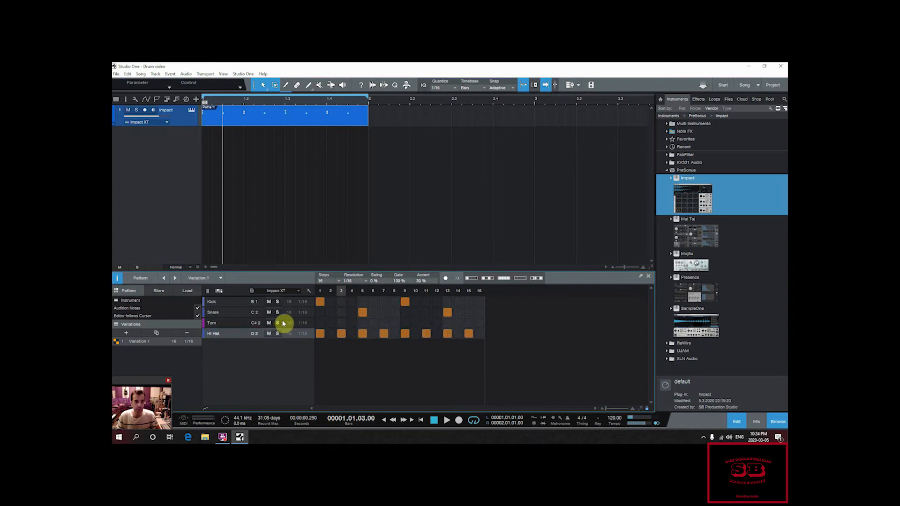
key(space)
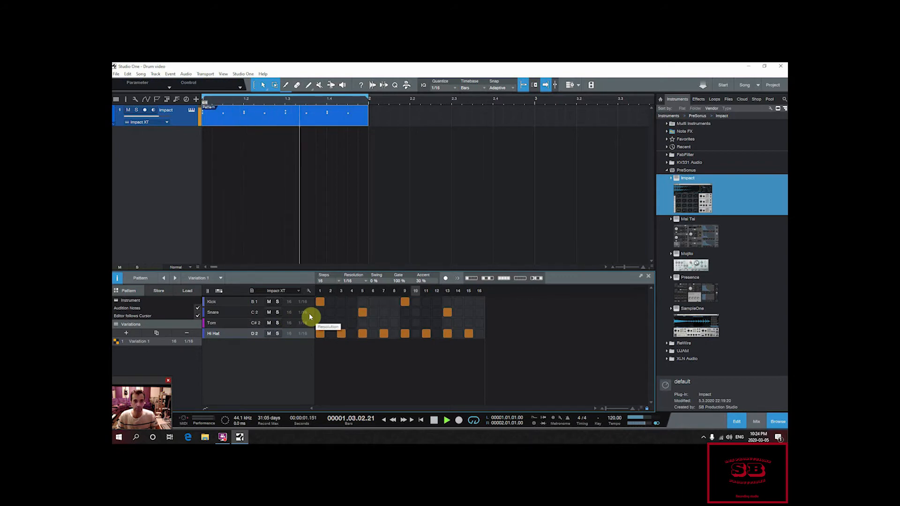
key(space)
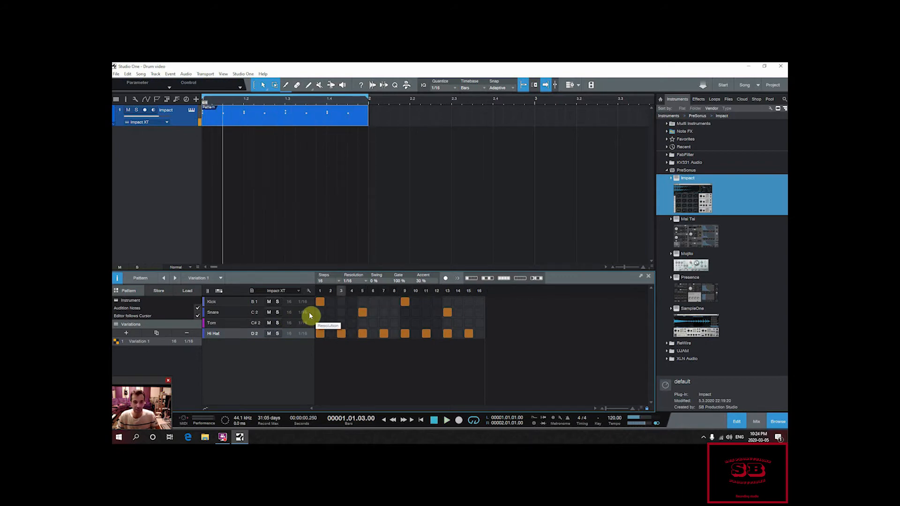
Step: Add Tom hits on steps 3 and 11 of the pattern and listen to the loop
click(341, 324)
key(space)
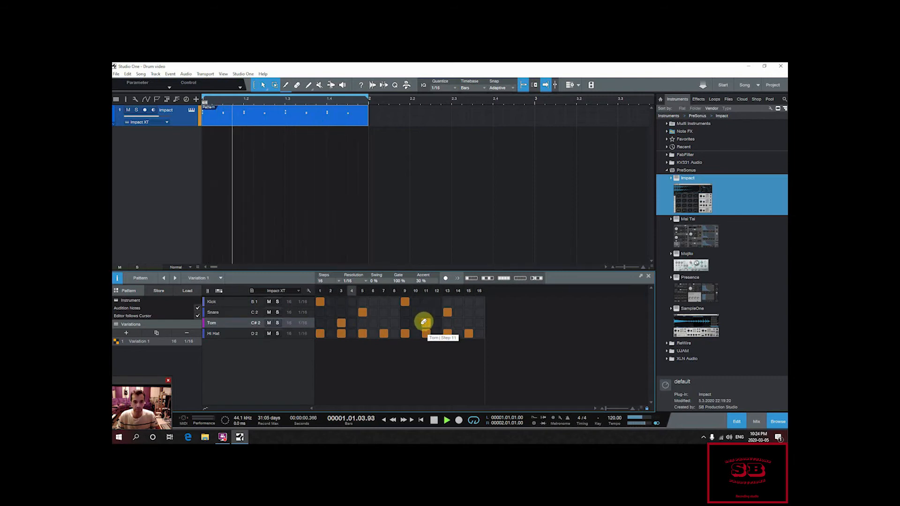
key(space)
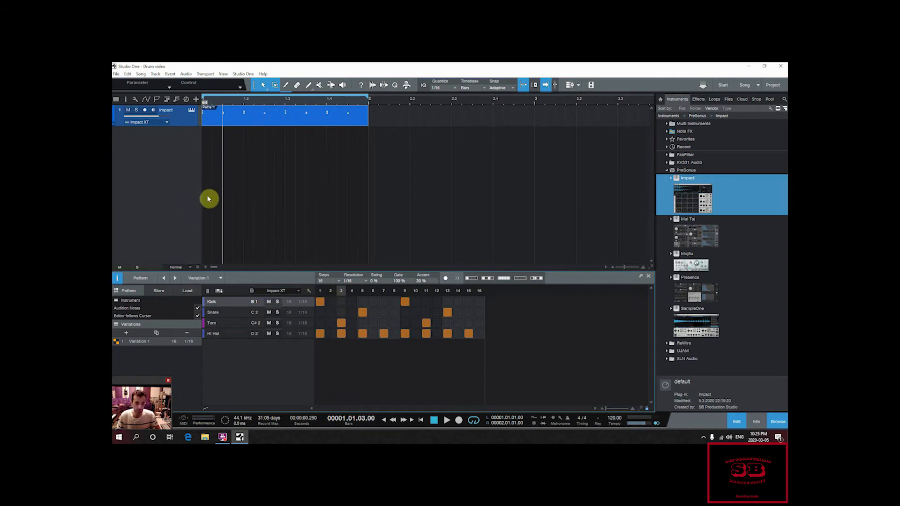
Step: Merge the pattern into a regular instrument part and open it for note editing
key(g)
double_click(253, 125)
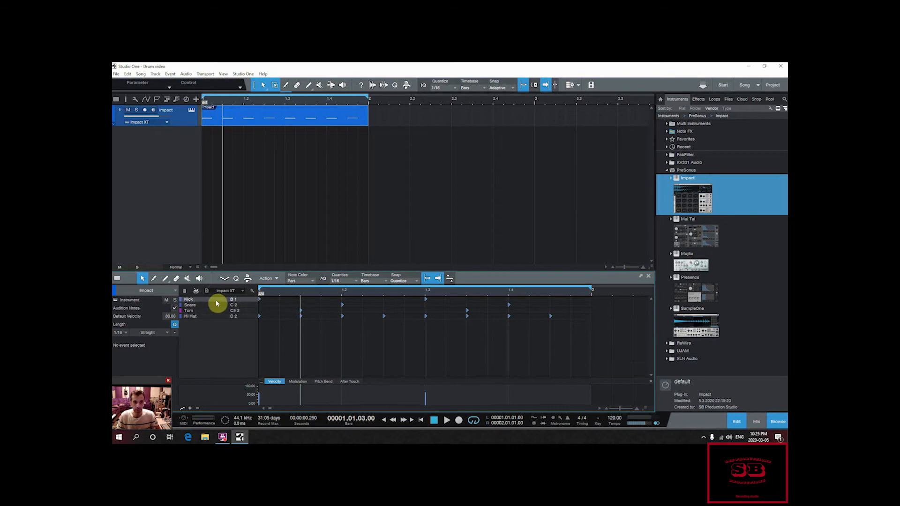
Step: Open the track's Impact XT instrument and examine which of its stereo and mono outputs are active
click(191, 110)
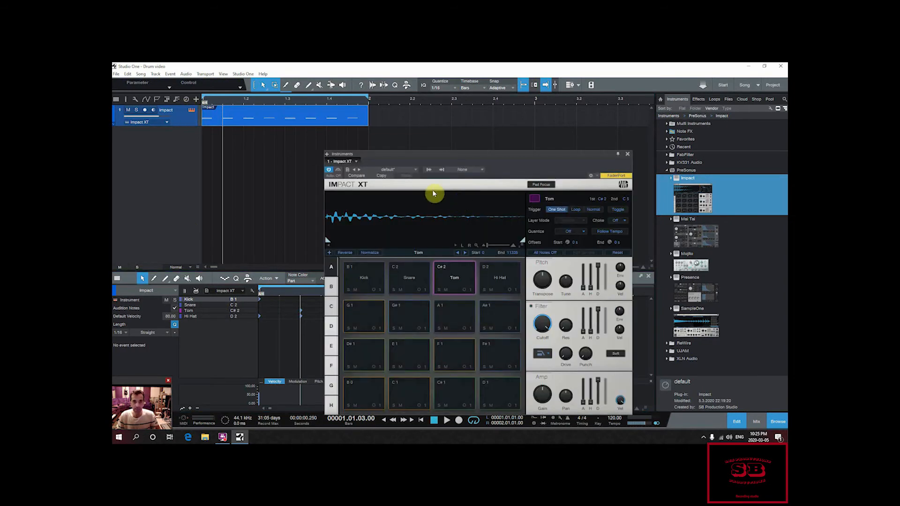
drag(429, 158, 445, 141)
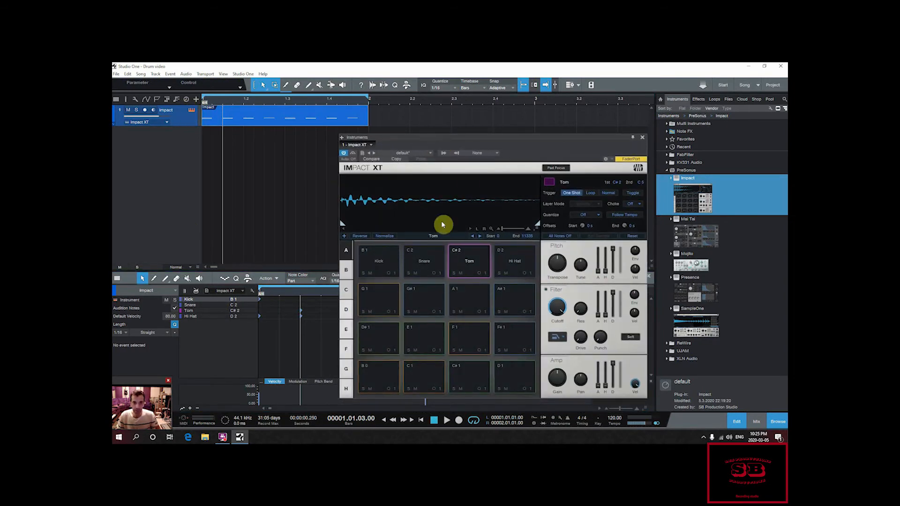
click(443, 154)
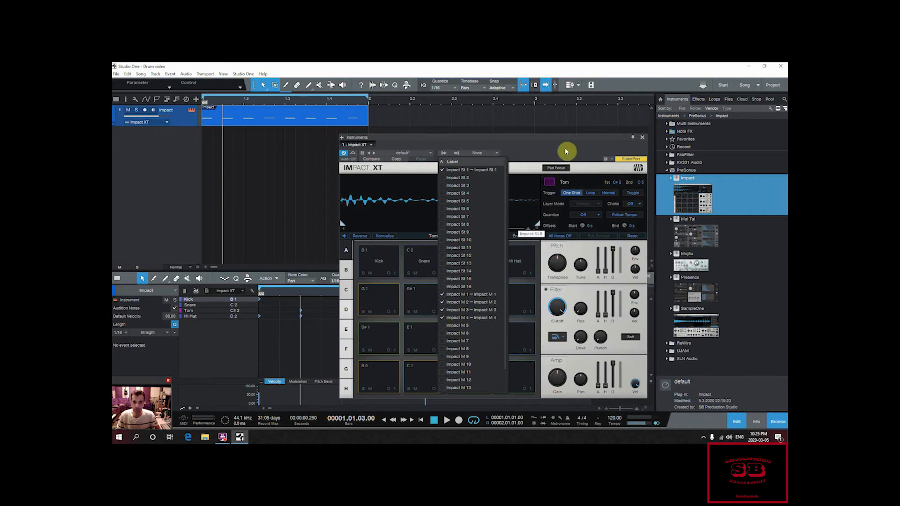
click(493, 108)
drag(500, 139, 424, 102)
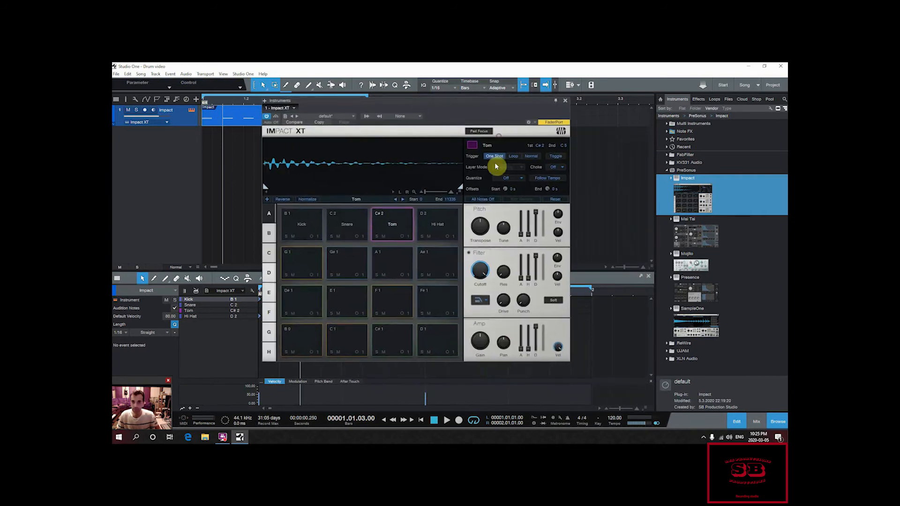
Step: Replace the note editor with the mixer, place the Impact XT window clear of its channels, and review the instrument's outputs
click(736, 415)
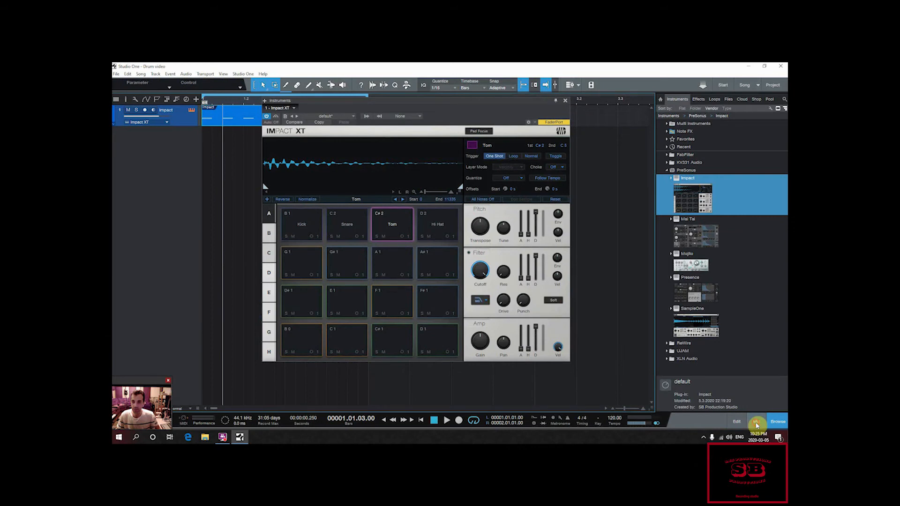
click(756, 422)
drag(389, 103, 573, 109)
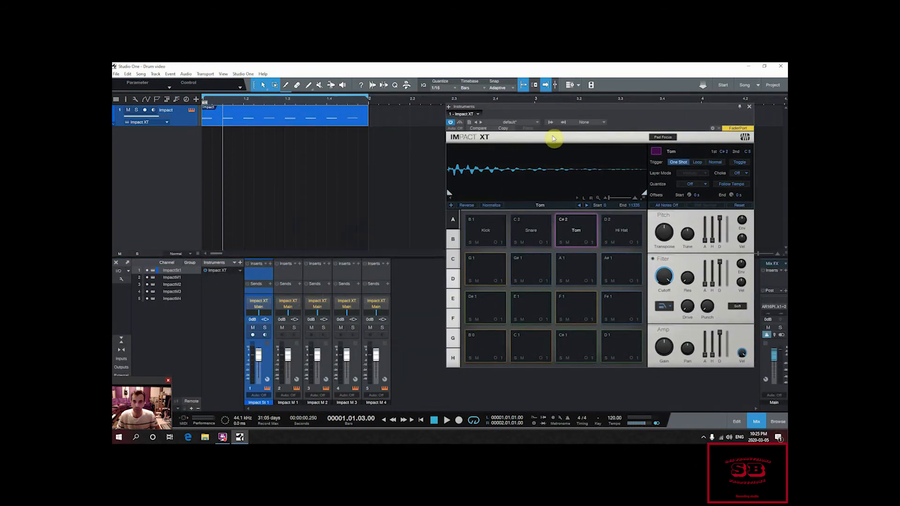
click(550, 122)
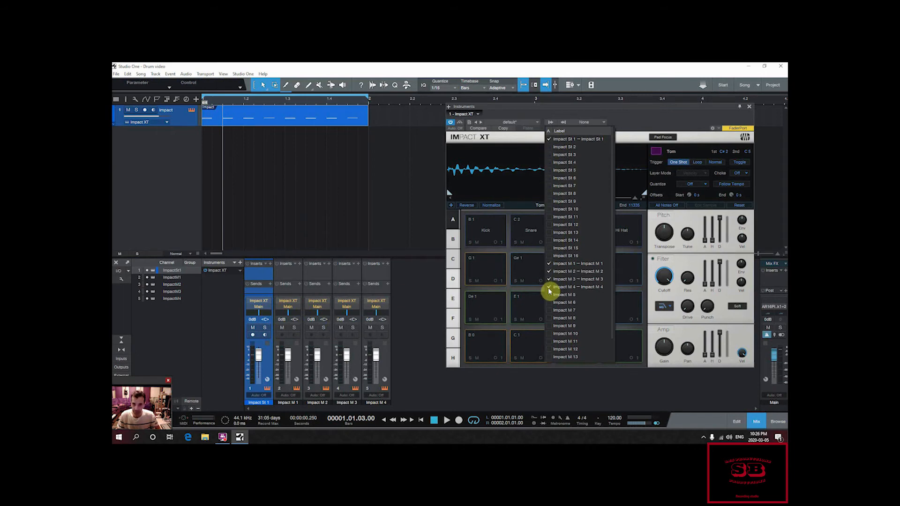
click(550, 123)
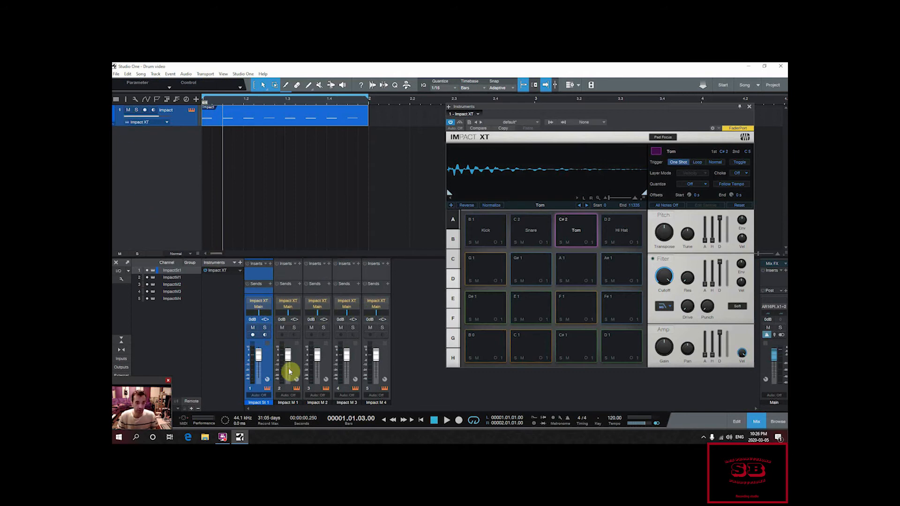
Step: Route the Kick pad to output Mono 1 and the Snare pad to output Mono 2
click(497, 243)
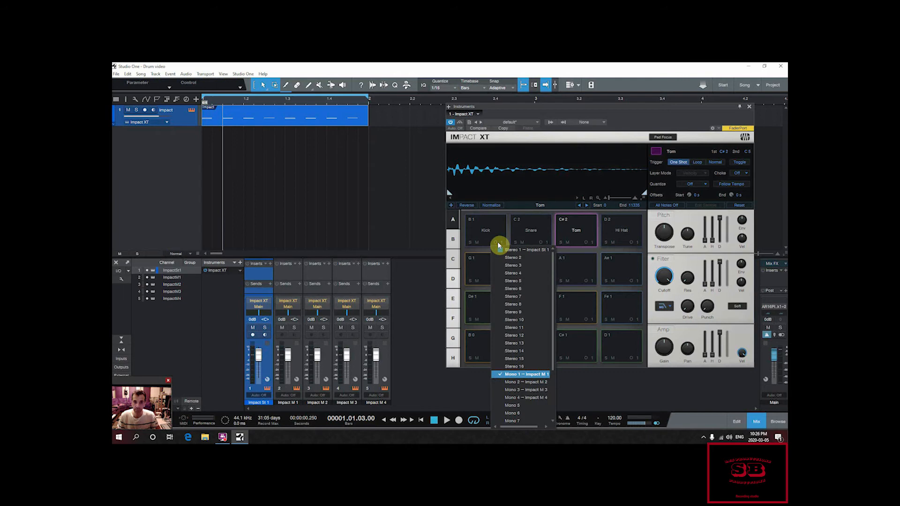
click(538, 374)
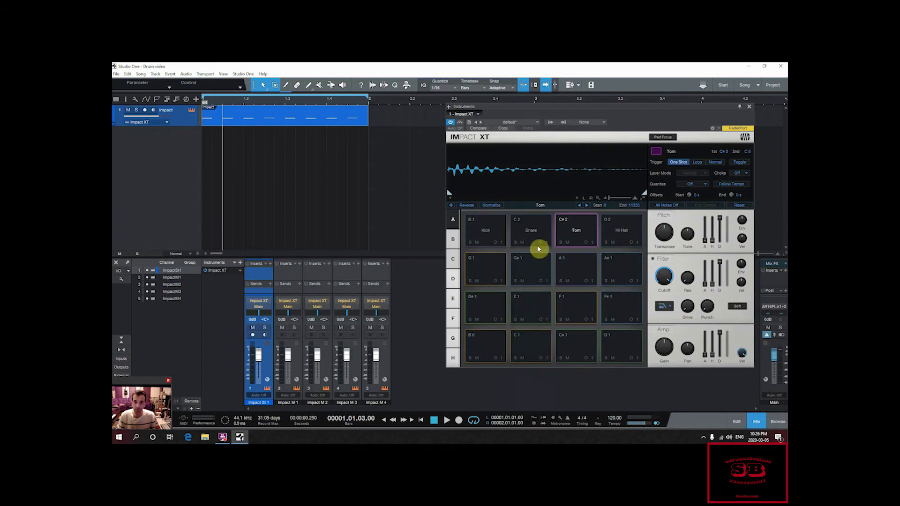
click(539, 243)
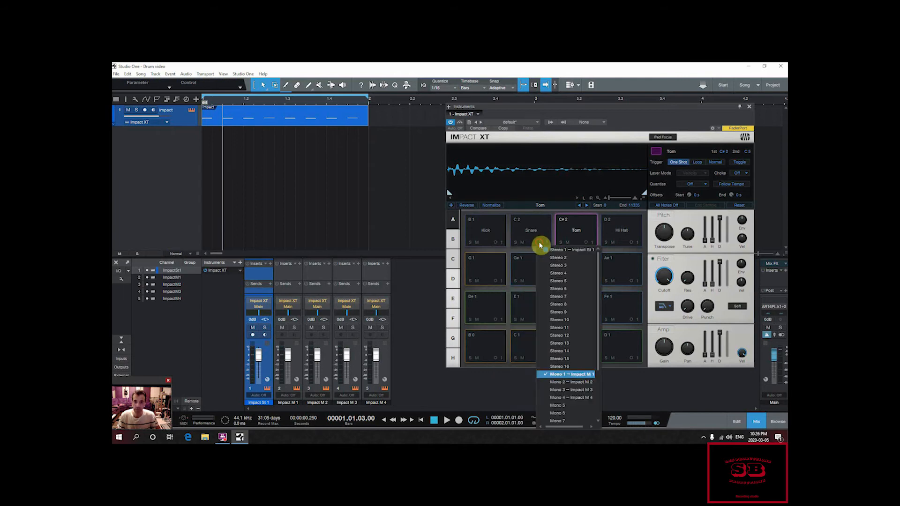
click(555, 383)
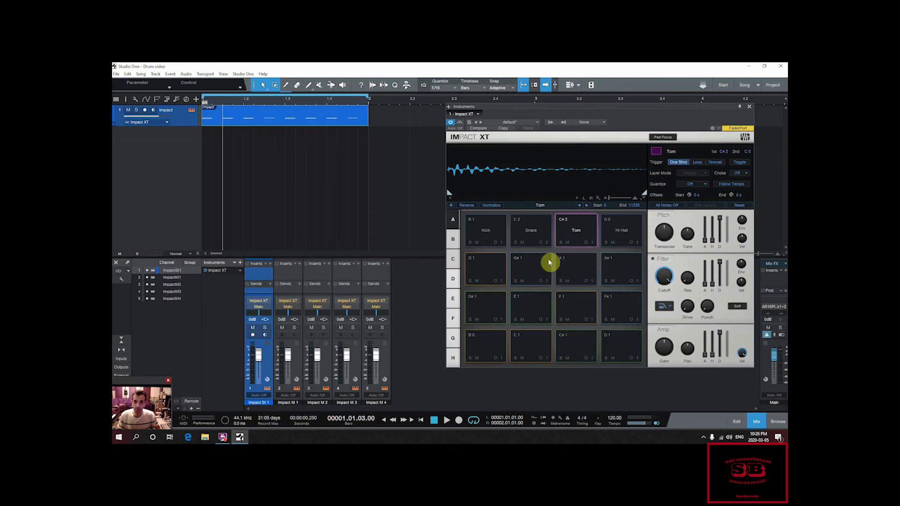
Step: Route the Tom pad to Mono 3 and the Hi Hat pad to Mono 4, playing the loop to check the channels
click(586, 243)
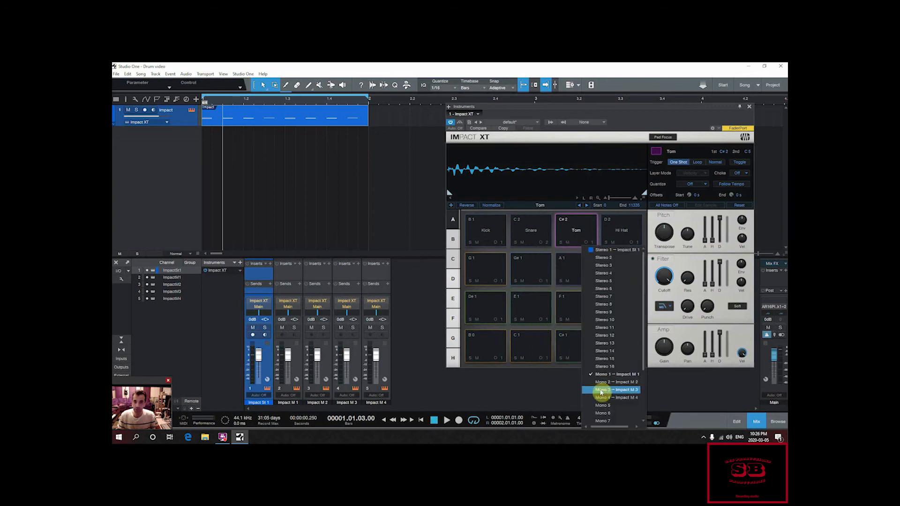
click(600, 389)
click(631, 243)
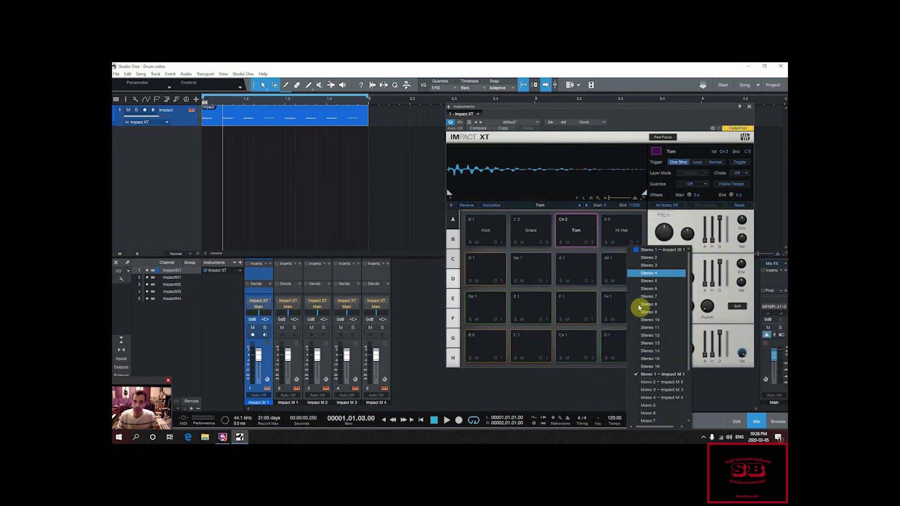
click(643, 400)
key(space)
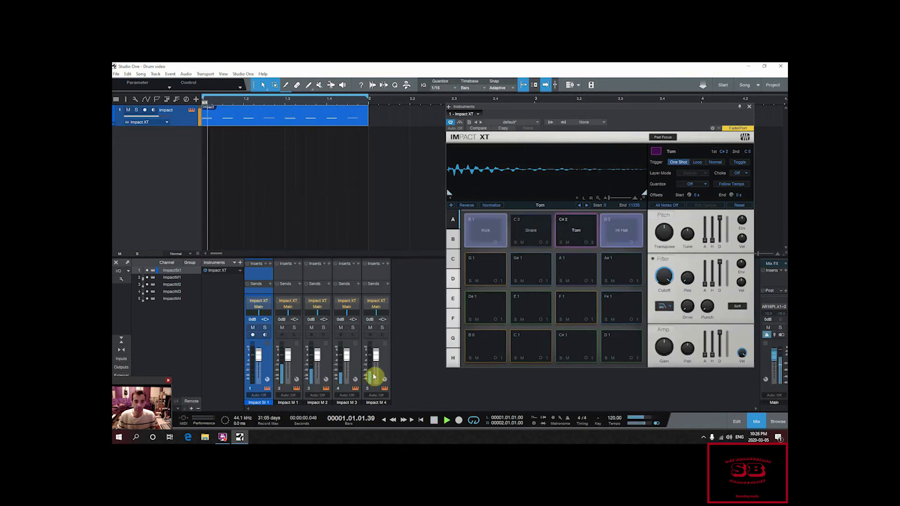
key(space)
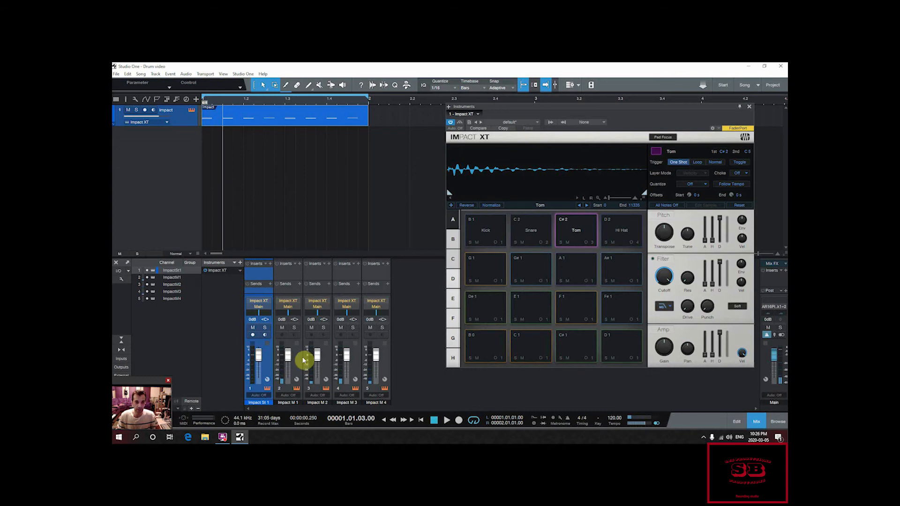
Step: Rename mixer channels Impact M 1 to M 4 as Kick, Snare, Tom and Hi hat, and play the loop
click(291, 404)
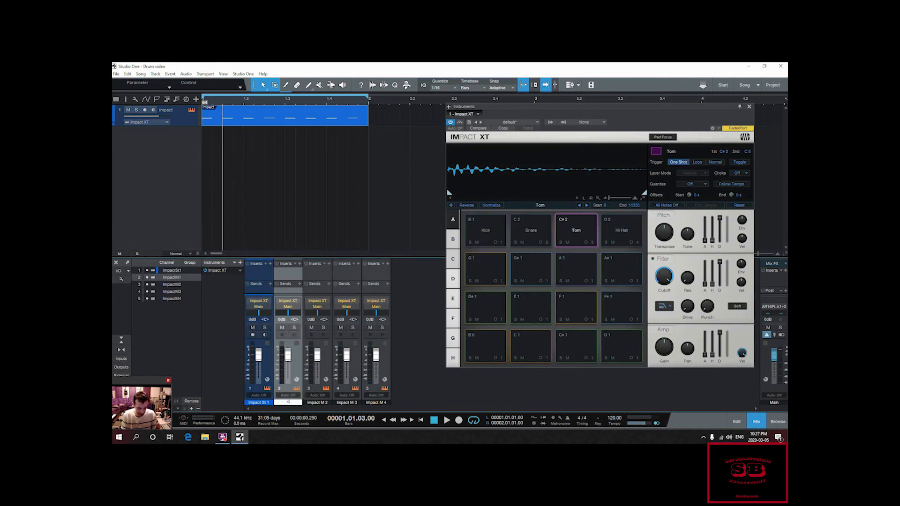
key(Return)
double_click(319, 403)
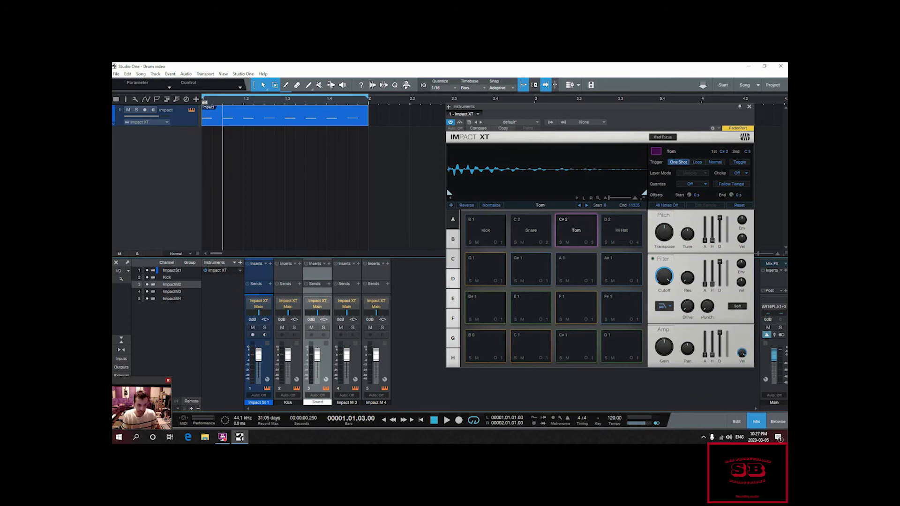
key(Return)
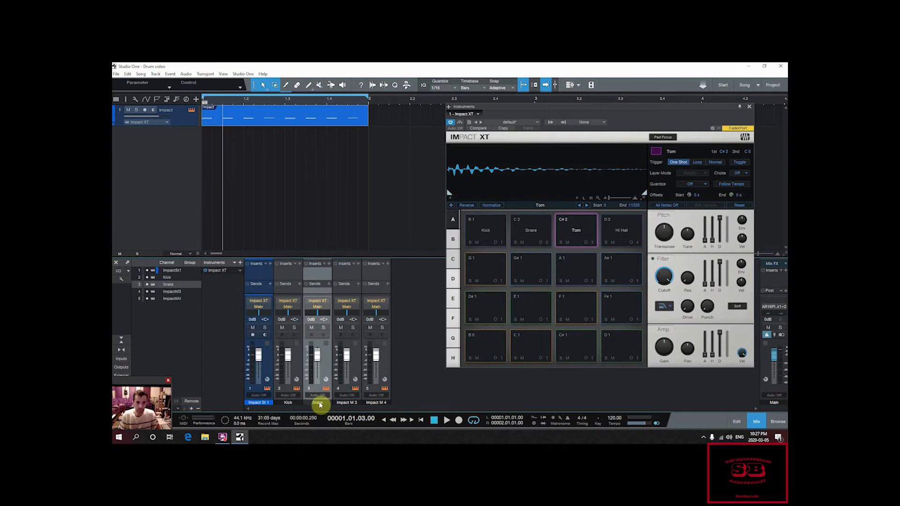
click(346, 404)
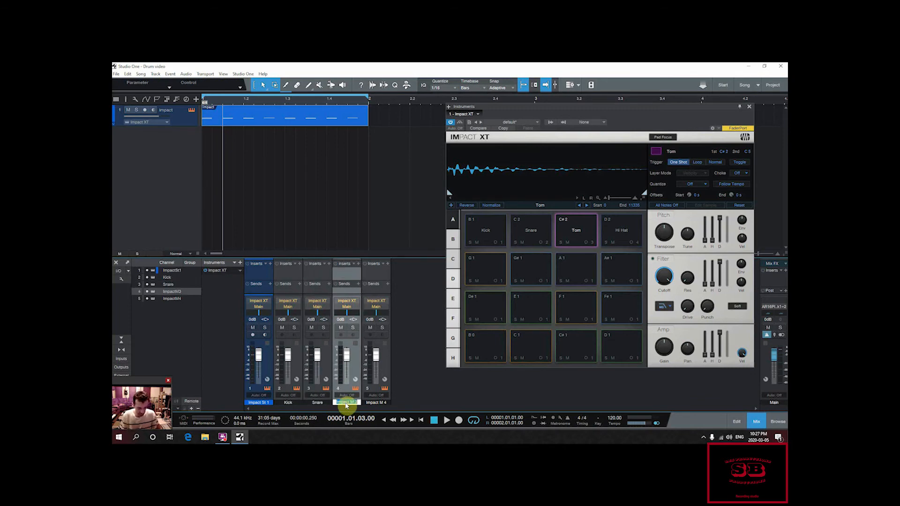
key(Return)
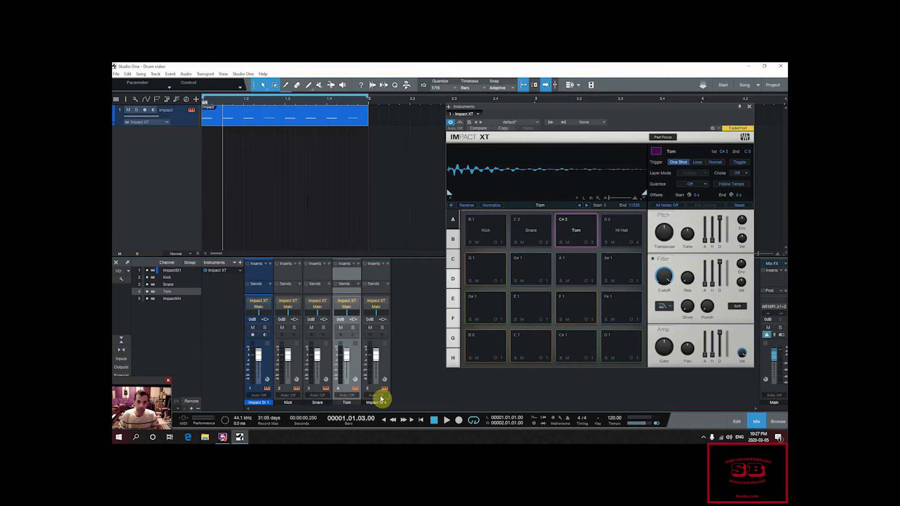
double_click(381, 403)
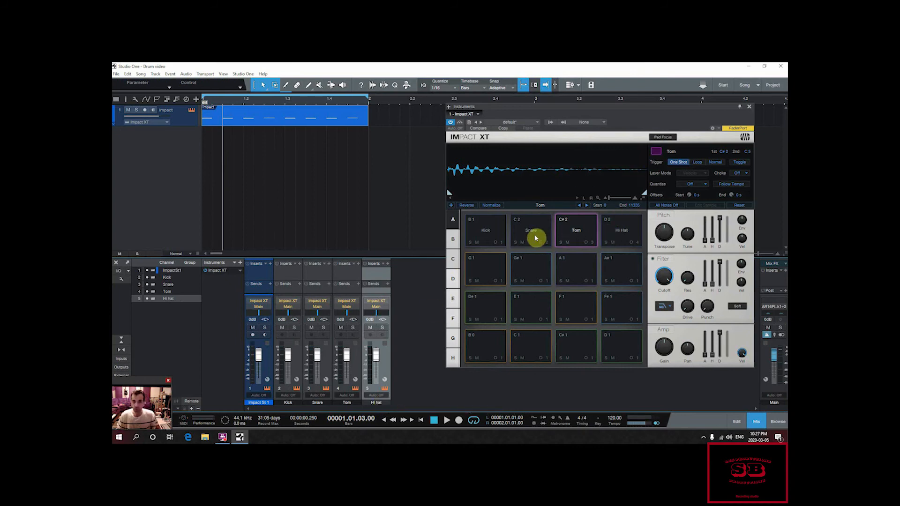
key(space)
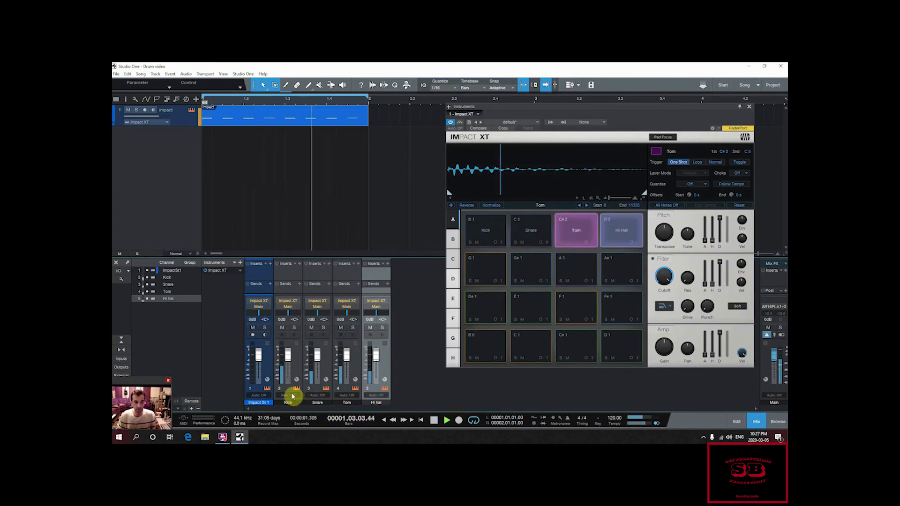
key(space)
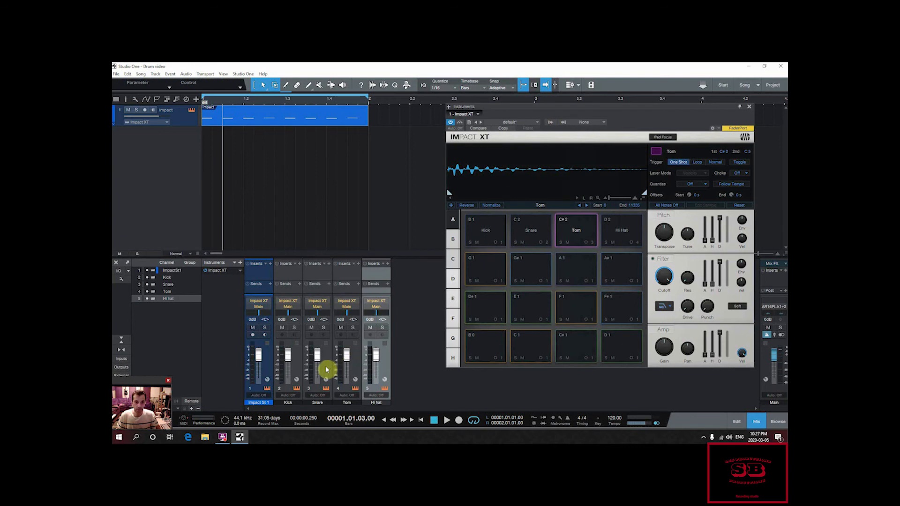
Step: Route the Snare pad to Stereo 1 and play the loop to check the Impact St 1 channel
click(542, 242)
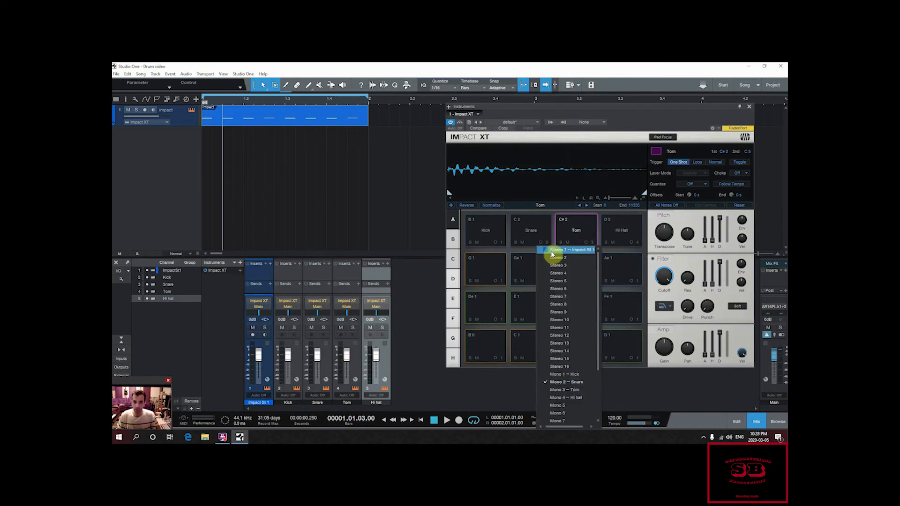
click(552, 251)
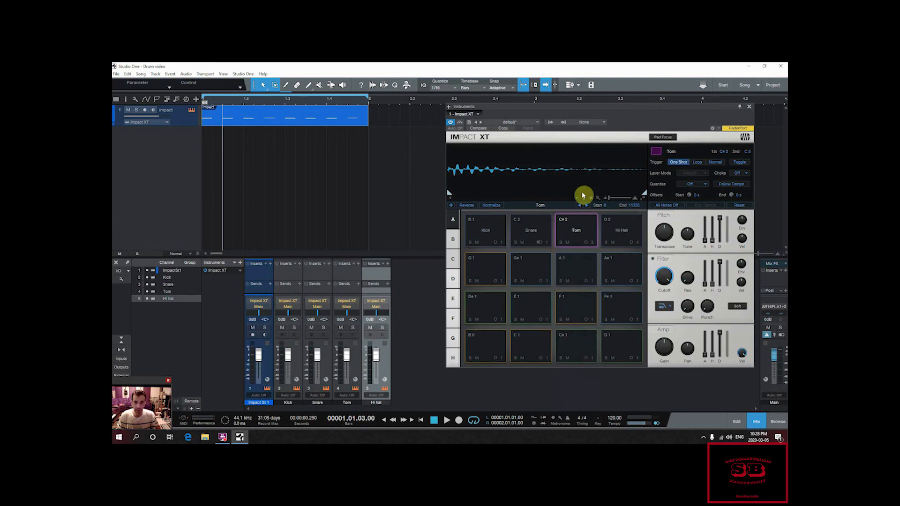
key(space)
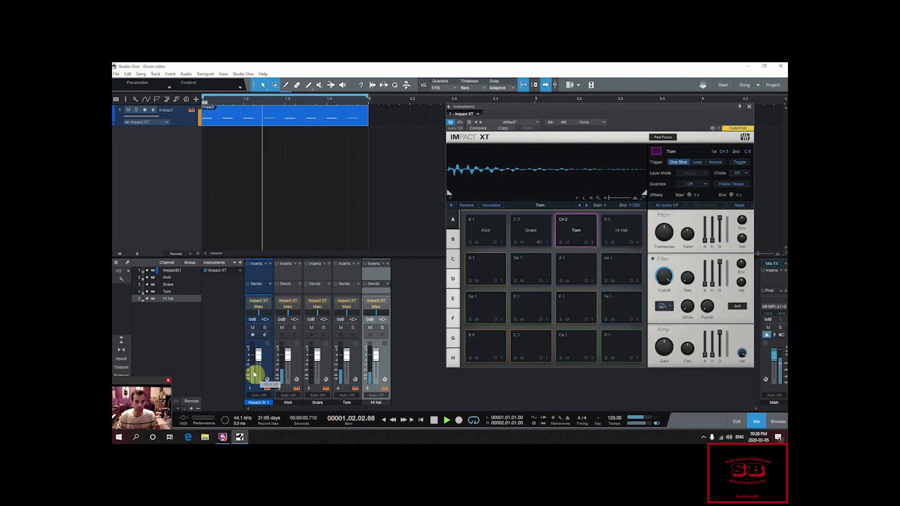
key(space)
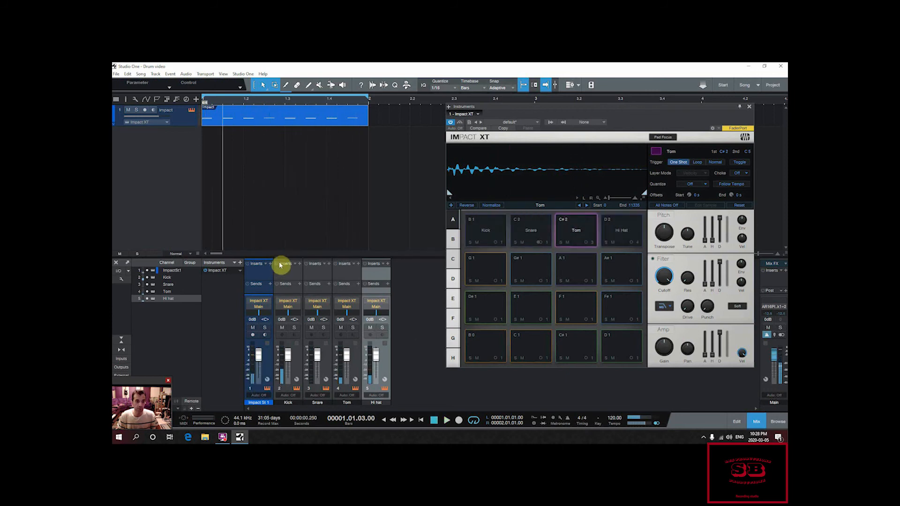
Step: Make the mixer taller and load the Finger Snap-7671-Free-Loops.com sample onto the empty G 1 pad, auditioning it
drag(287, 257, 294, 216)
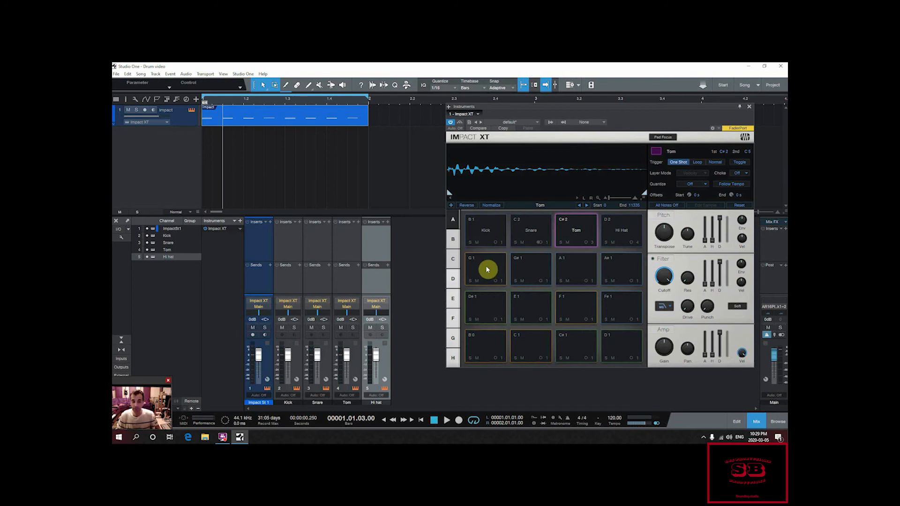
right_click(487, 269)
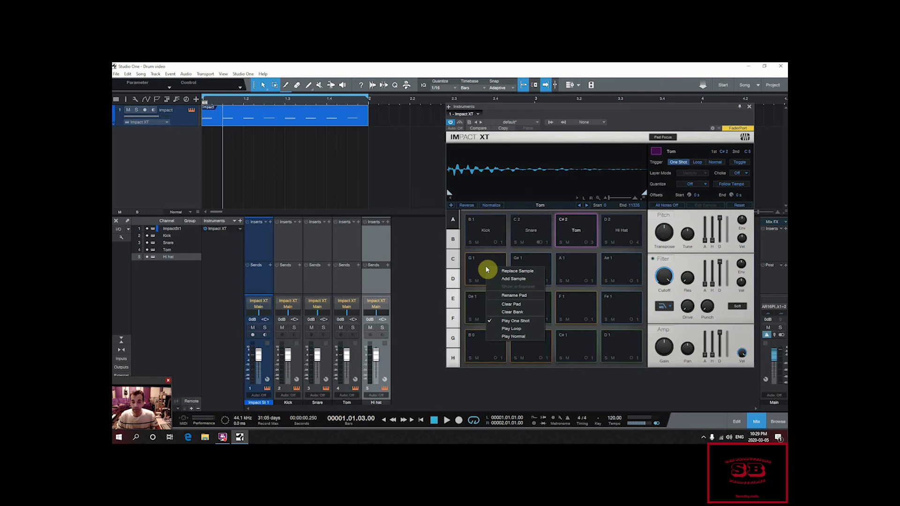
click(510, 272)
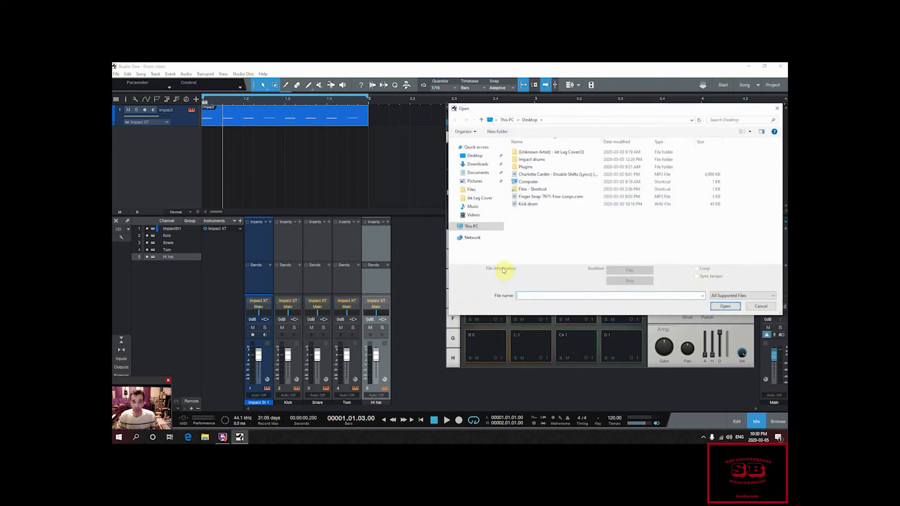
double_click(530, 197)
click(487, 268)
click(484, 271)
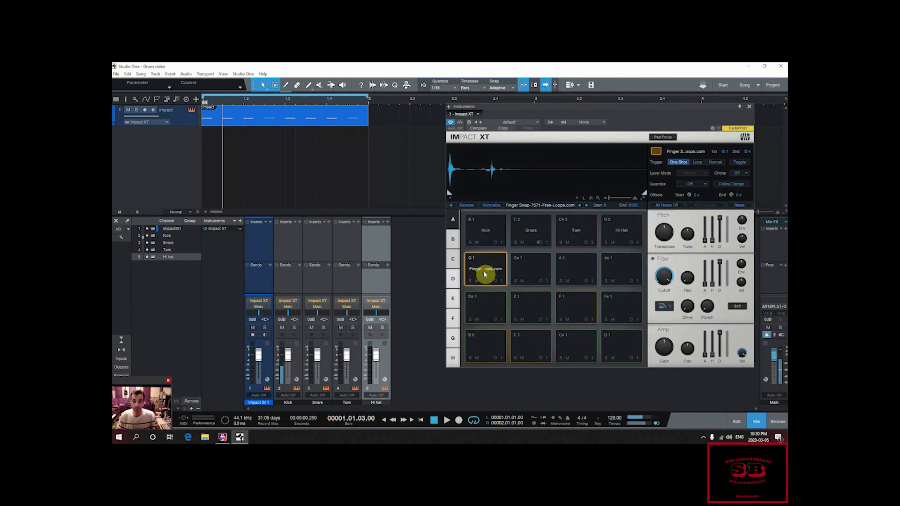
click(484, 274)
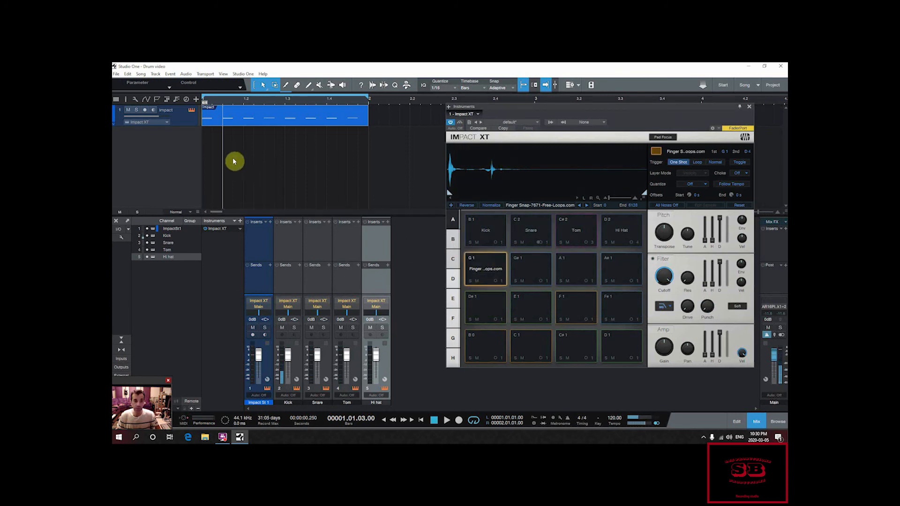
Step: Open the Impact part for note editing and check the output assignments of the Kick and Snare pads
double_click(251, 122)
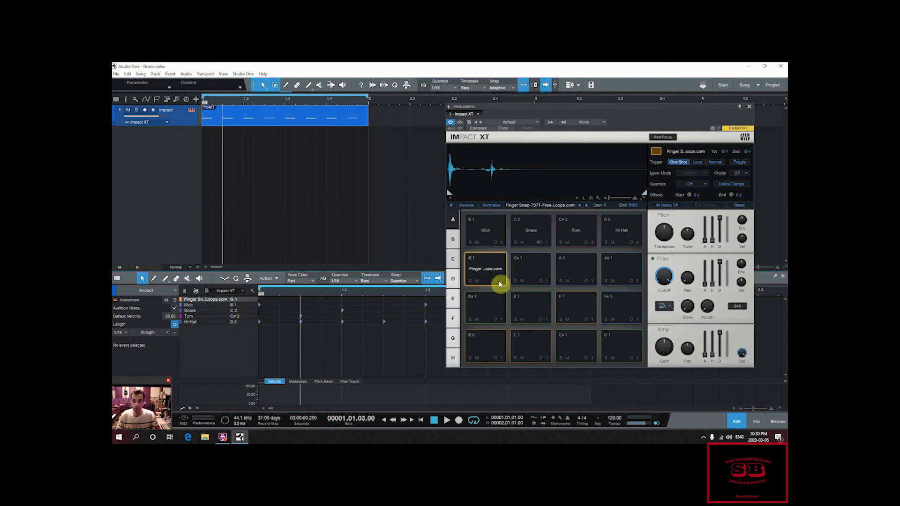
click(498, 243)
click(539, 243)
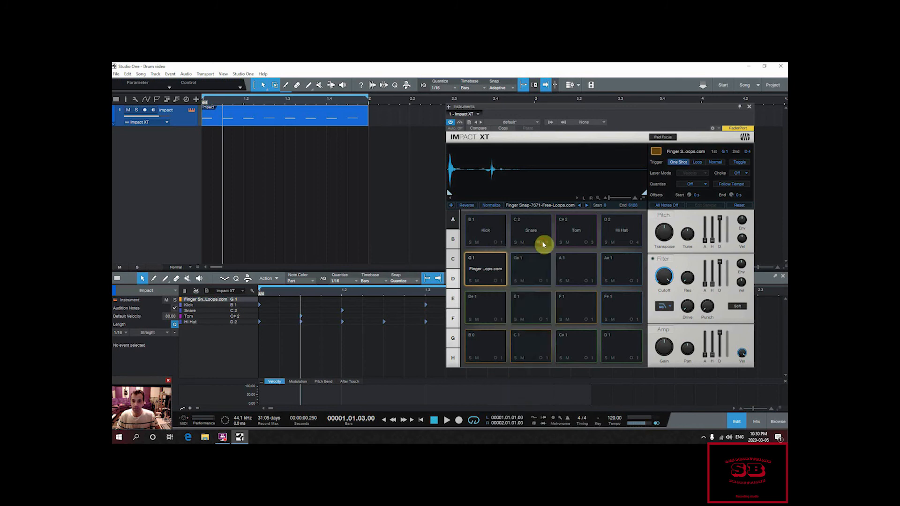
Step: Route the Snare pad back to its Mono 2 output and the Finger Snap pad on G 1 to Mono 5
click(543, 243)
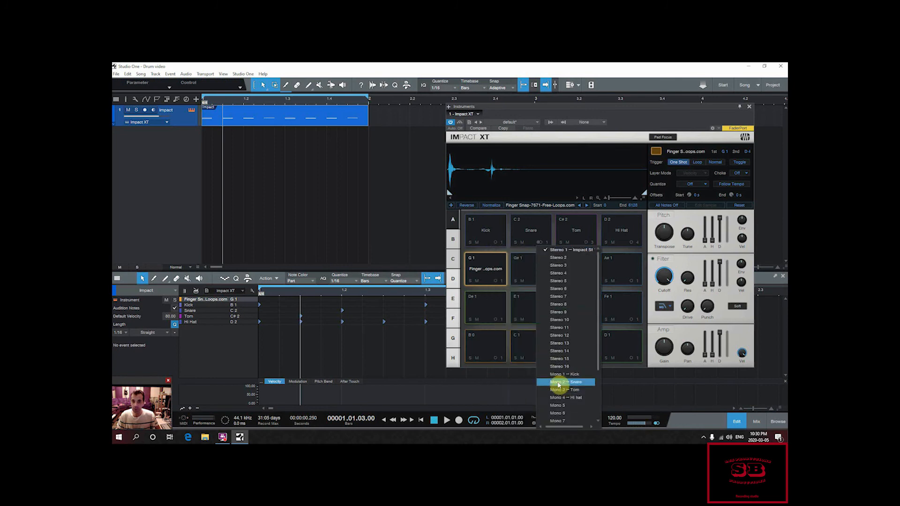
click(558, 383)
click(498, 281)
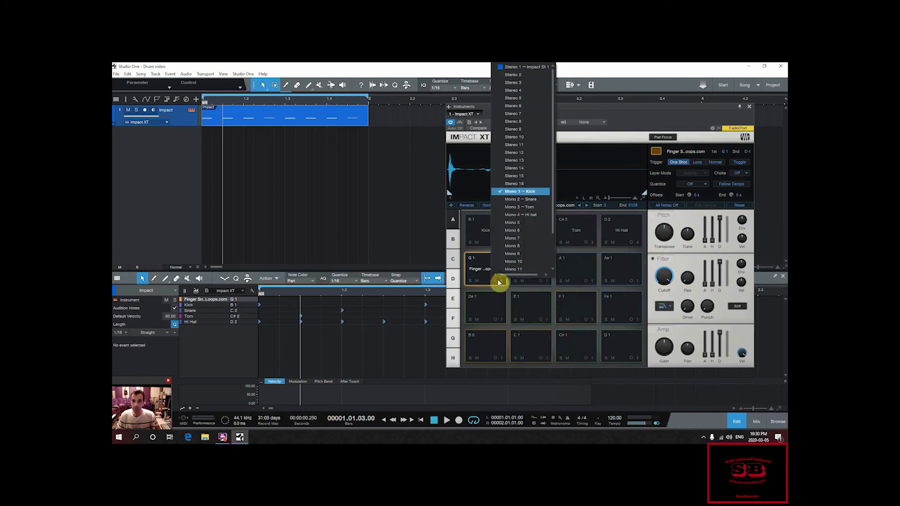
click(514, 202)
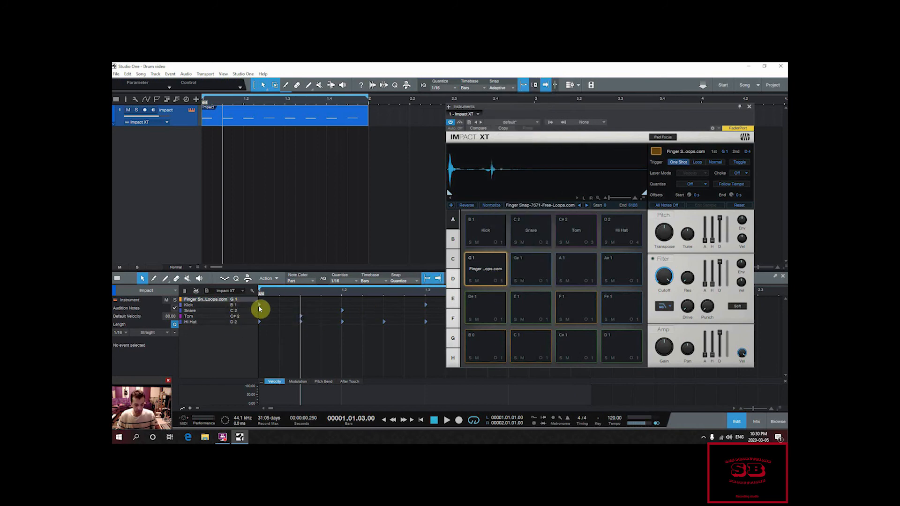
Step: Show the mixer and rename the Impact M 5 channel as Finger snap
key(F3)
double_click(409, 403)
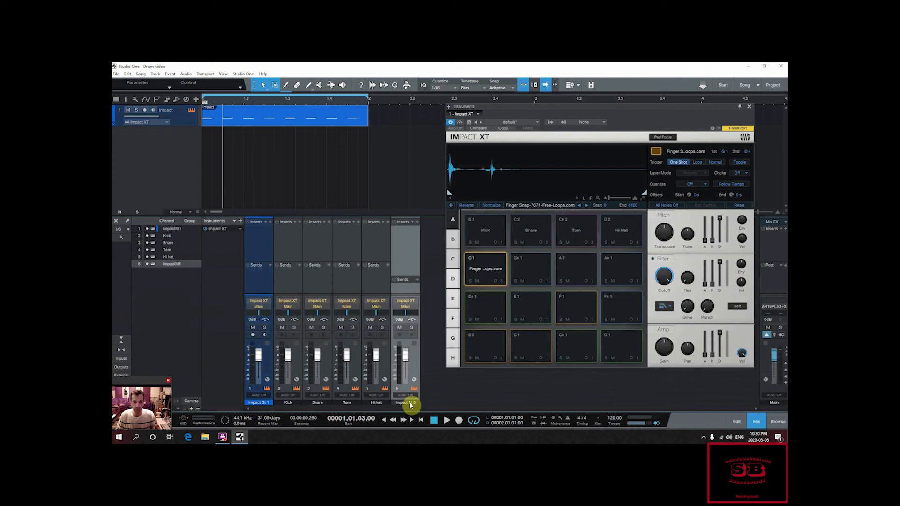
text(Finger)
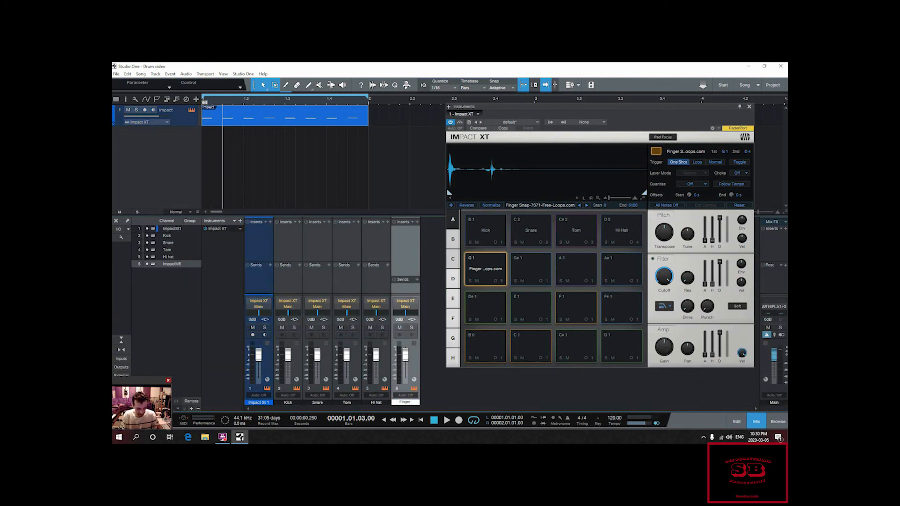
text( snap)
key(Return)
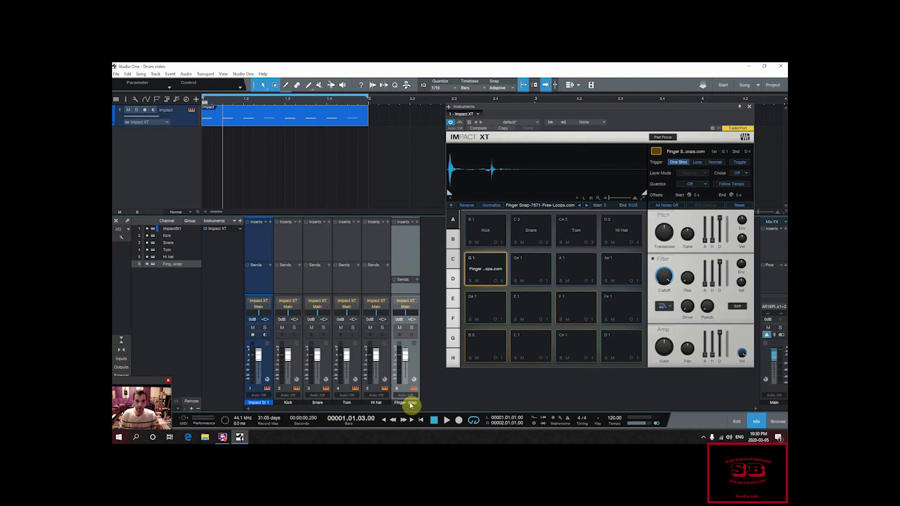
Step: Add Finger Snap notes at 1.1.3 and 1.2.3 in the Impact part, move the instrument window aside and play the loop
double_click(247, 127)
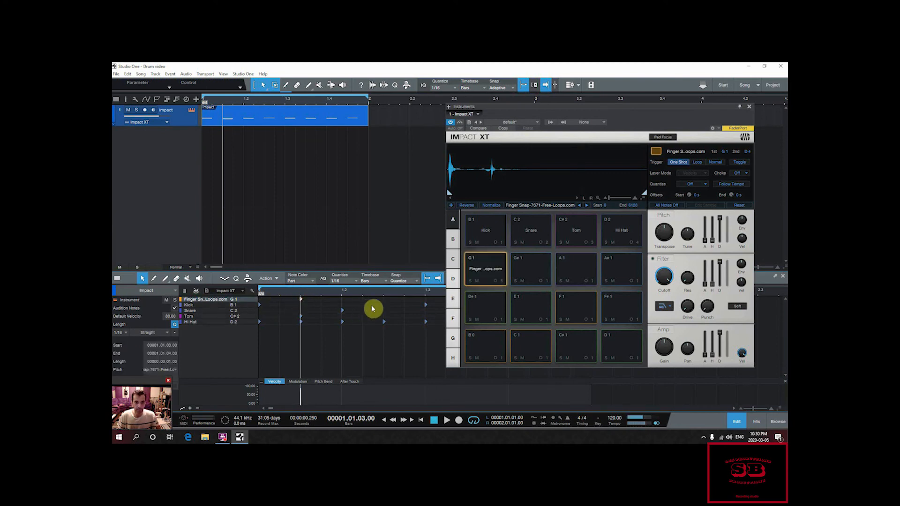
click(383, 301)
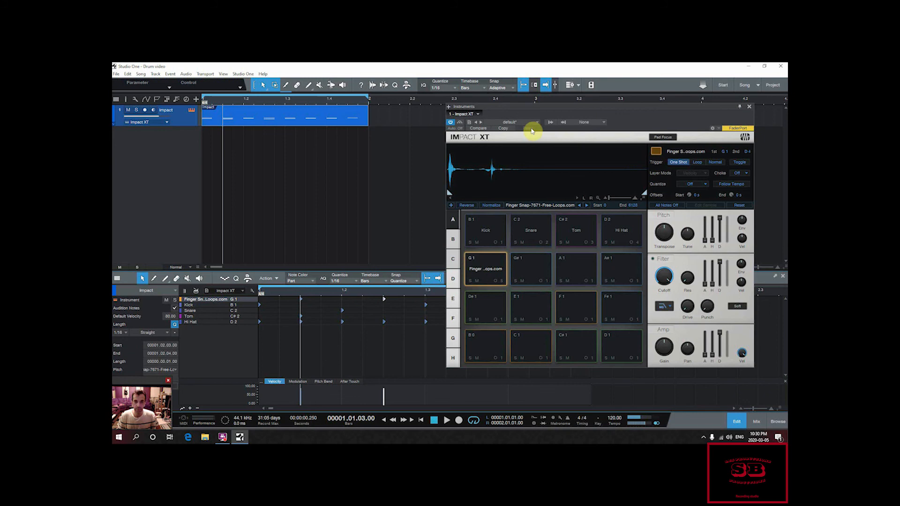
drag(539, 110, 589, 103)
key(space)
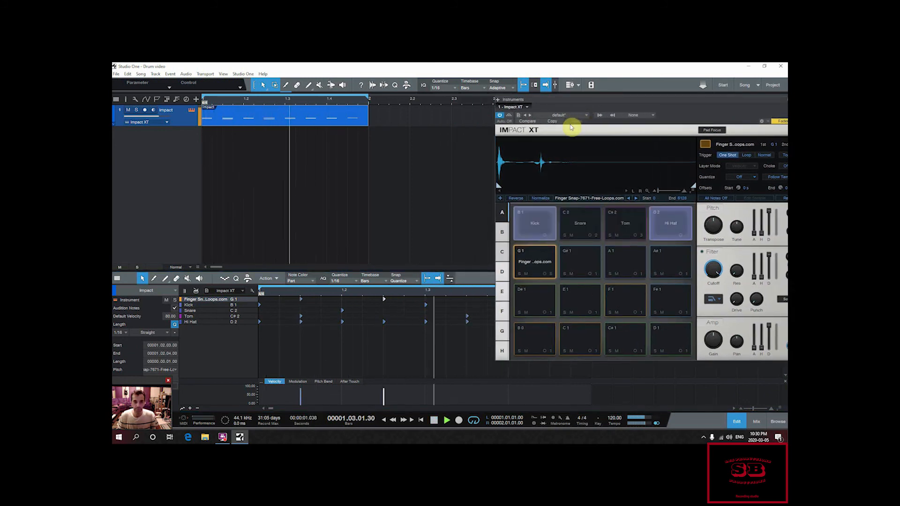
key(space)
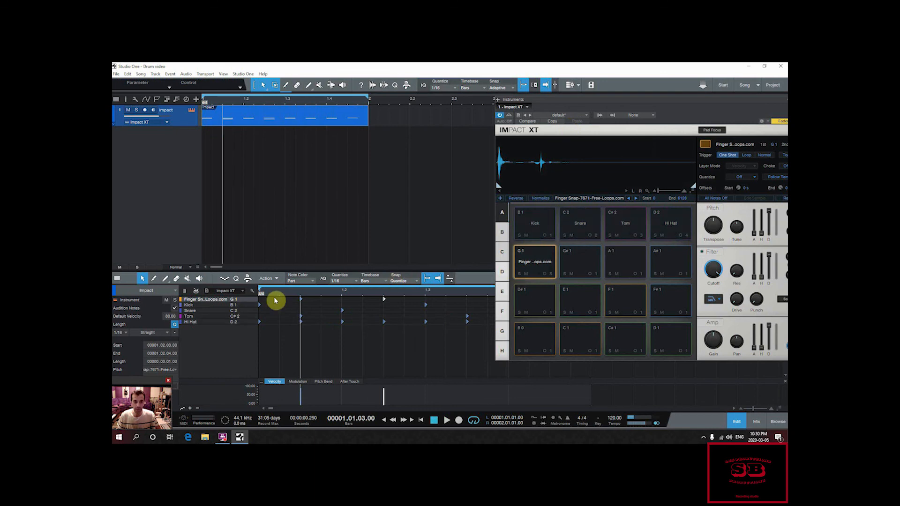
Step: Play the loop while watching the mixer levels, and align the Finger snap channel's sends divider with the other channels
key(F3)
key(space)
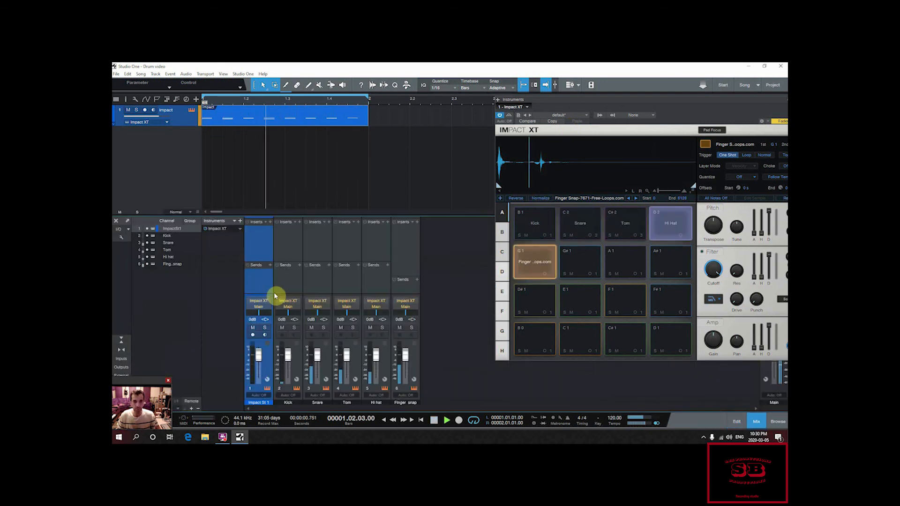
key(space)
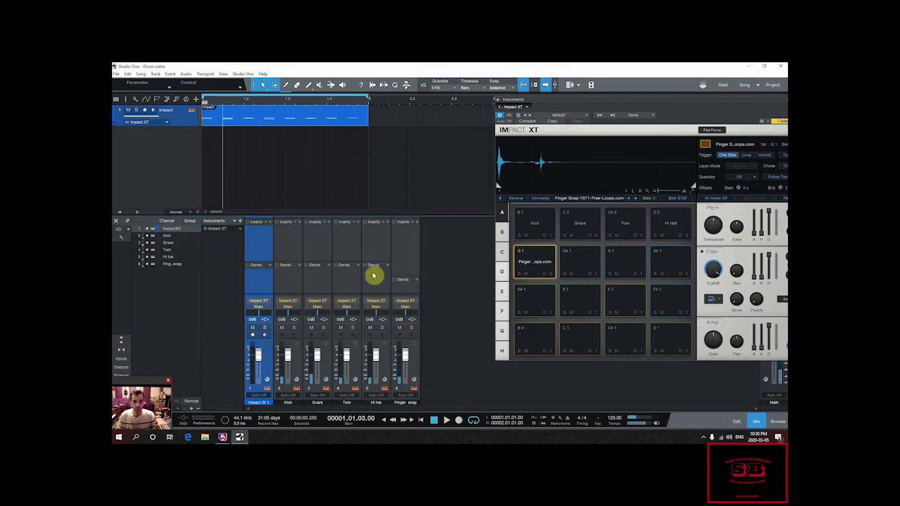
drag(398, 275, 400, 259)
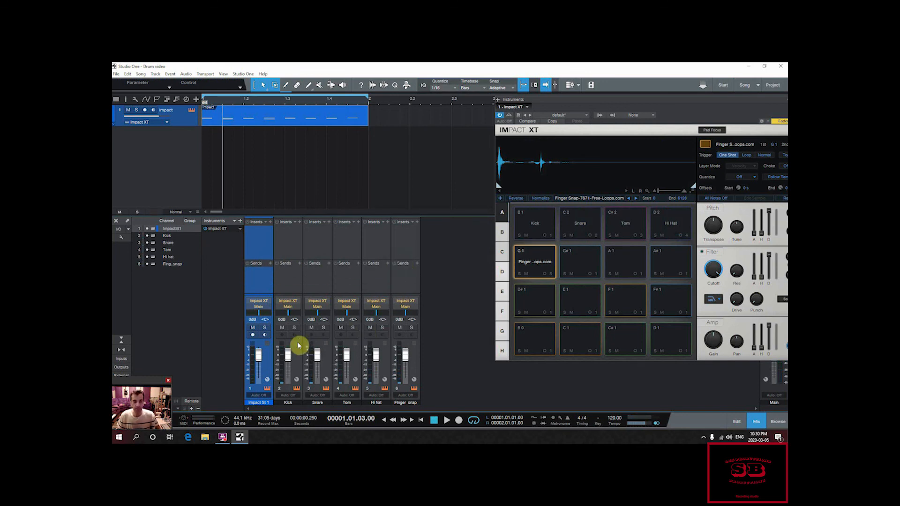
Step: Colour the Kick mixer channel blue and select the Snare channel
click(293, 323)
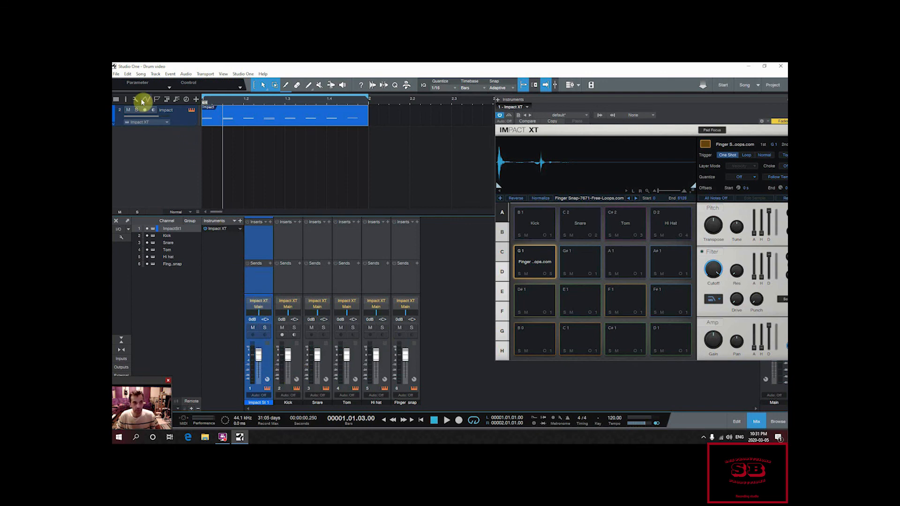
click(288, 403)
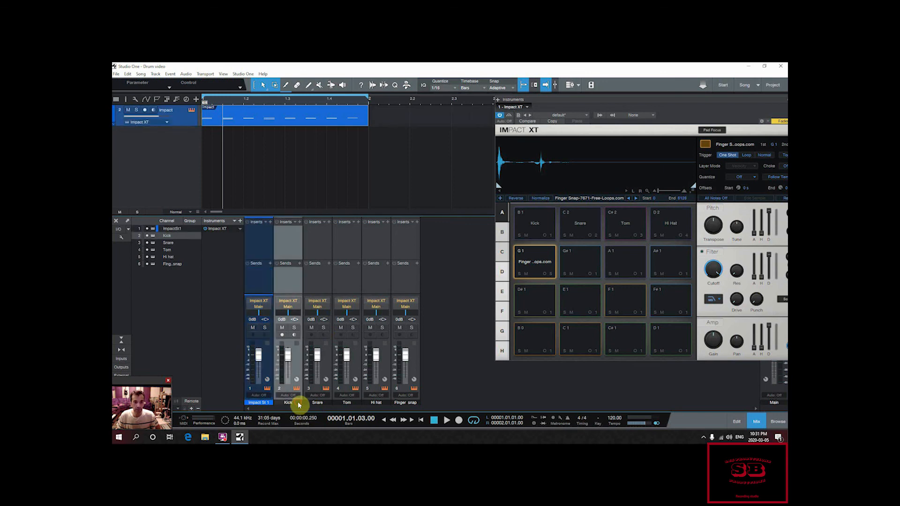
click(299, 403)
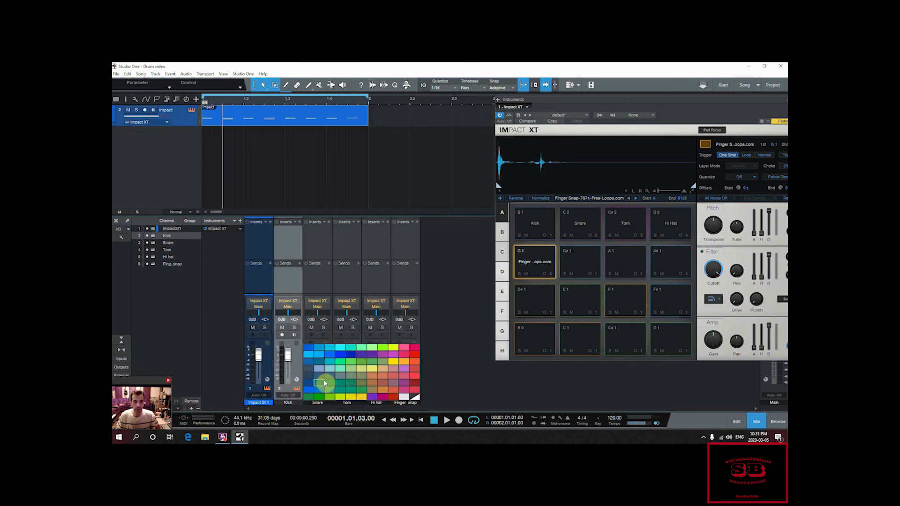
click(331, 355)
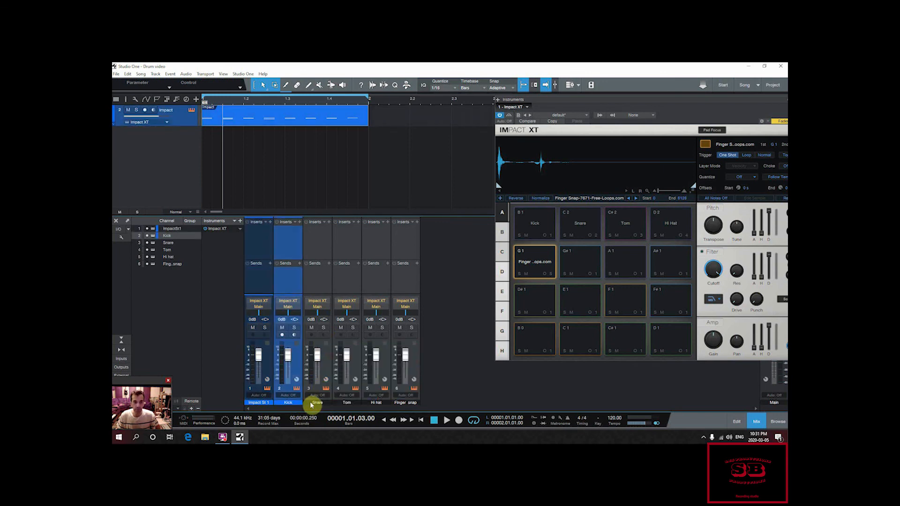
click(325, 402)
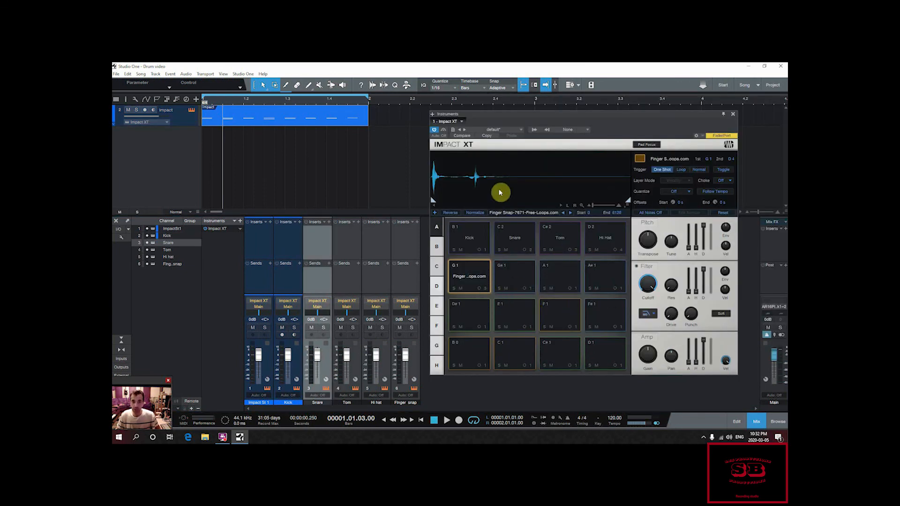
Step: Store the current Impact XT kit as a preset named Personal drums
click(453, 131)
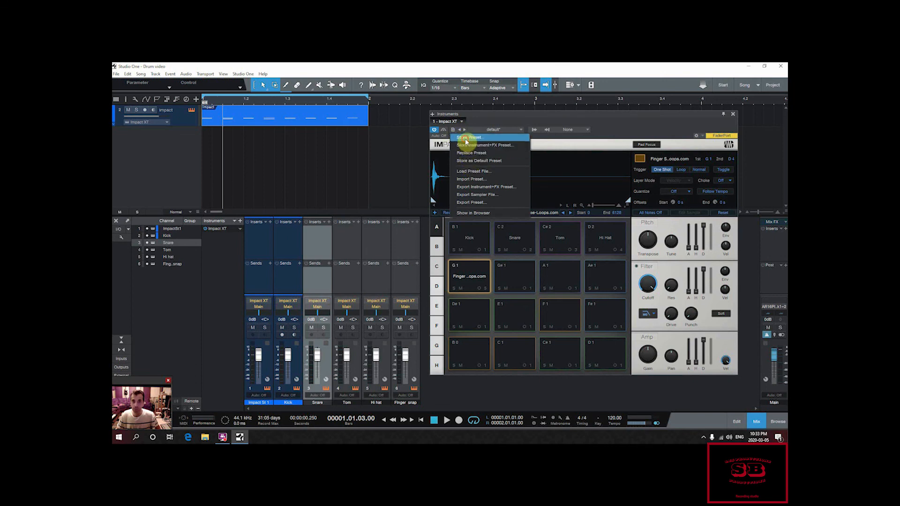
click(465, 140)
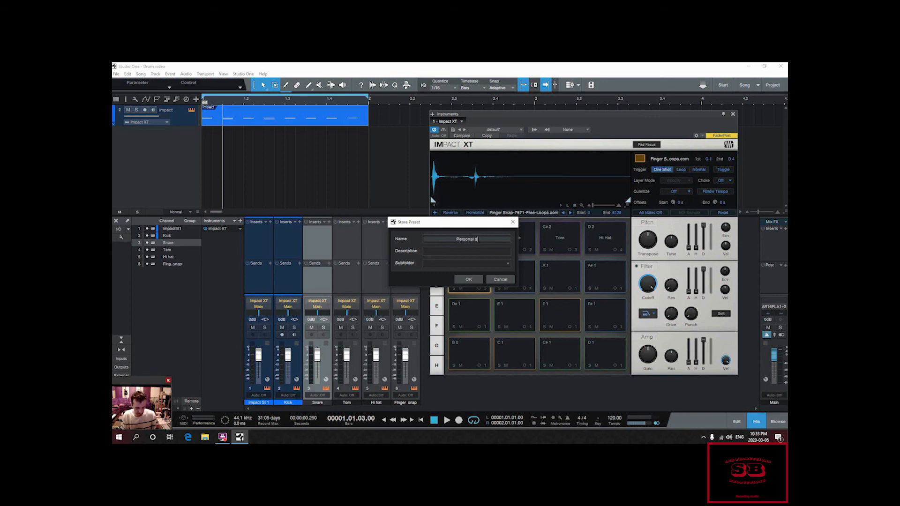
key(Return)
Step: Load the Havana Chill preset into Impact XT
click(482, 131)
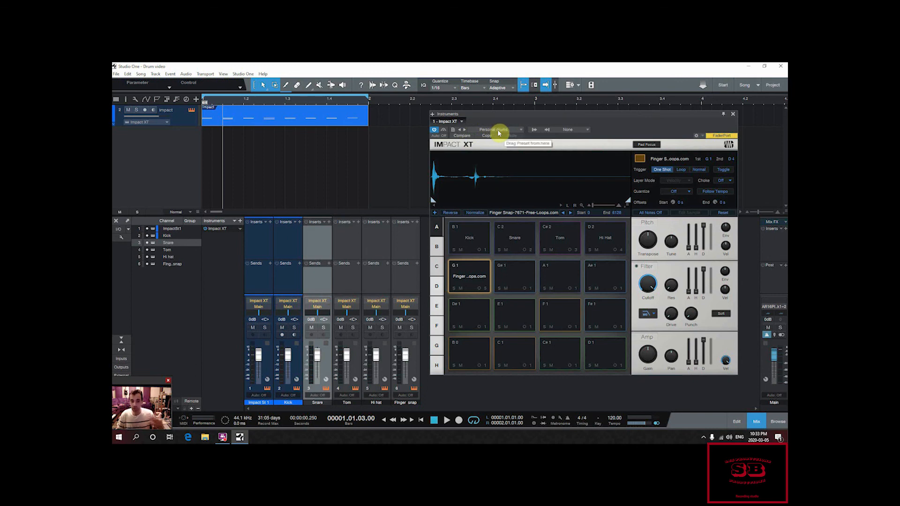
click(499, 133)
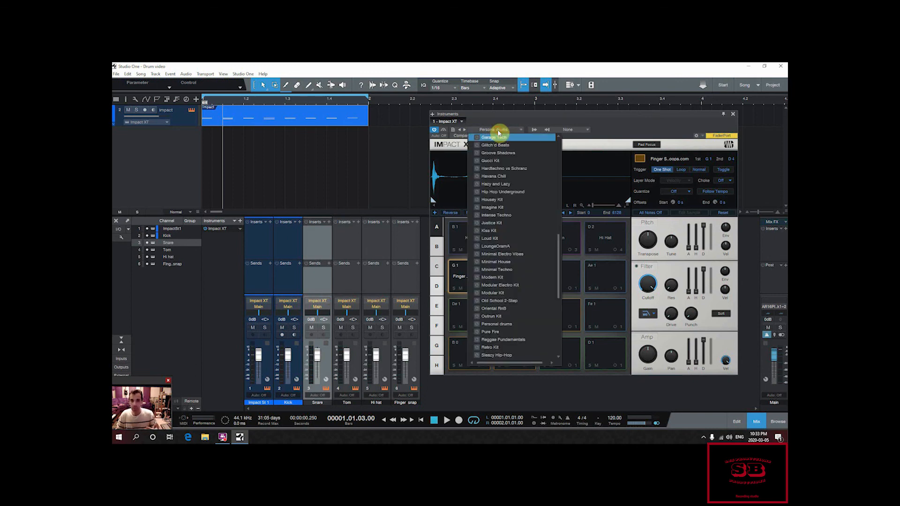
click(498, 176)
Step: Load the saved Personal drums preset back into Impact XT
click(505, 130)
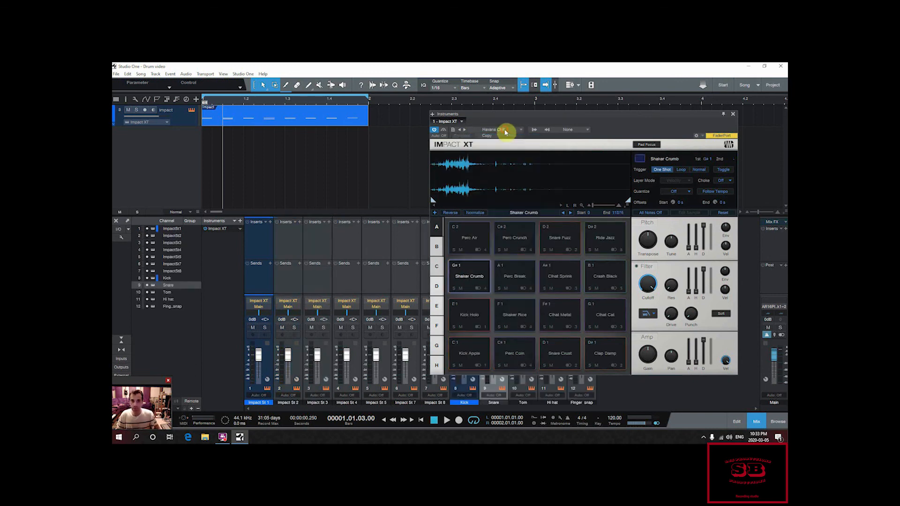
click(512, 131)
scroll(523, 226, down, 2)
scroll(525, 240, down, 1)
click(498, 261)
click(571, 126)
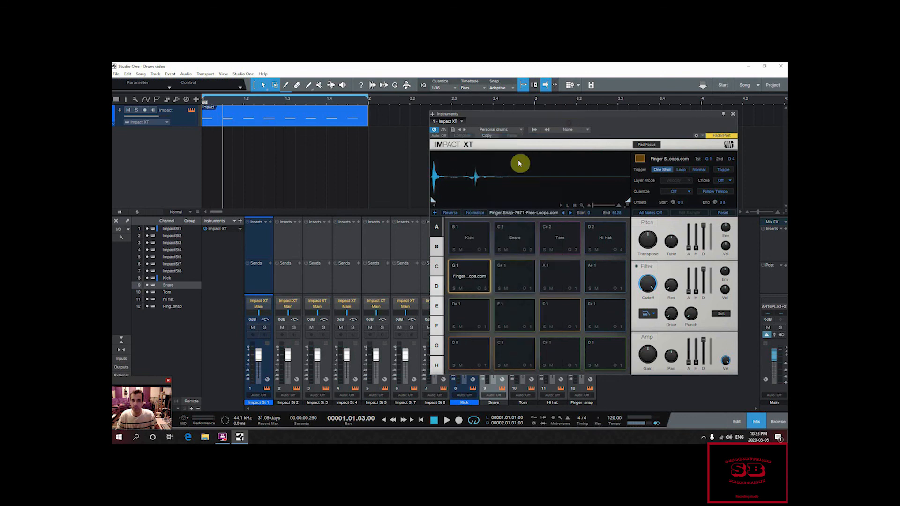